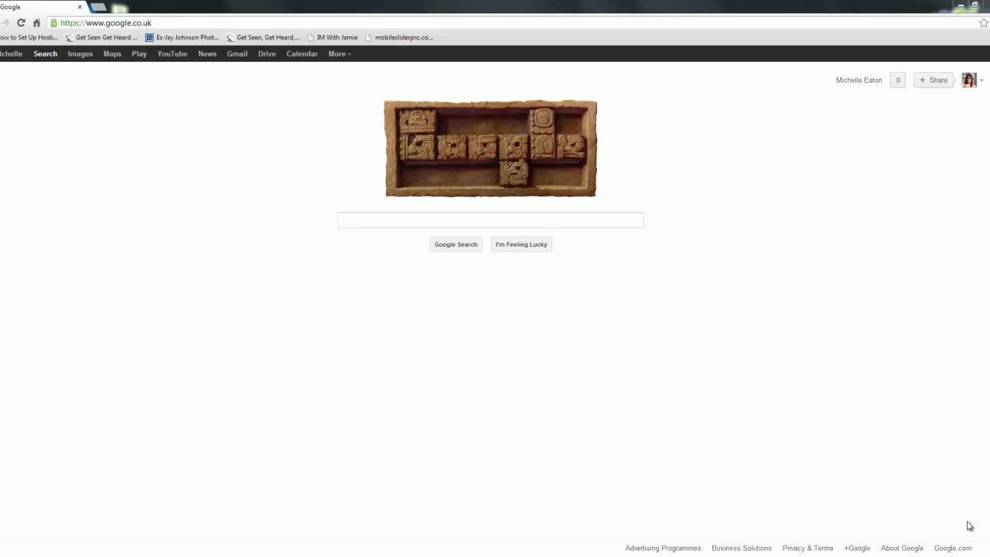
Step: Run a Google search for 'gimp'
{"action": "left_click", "coordinate": [392, 222]}
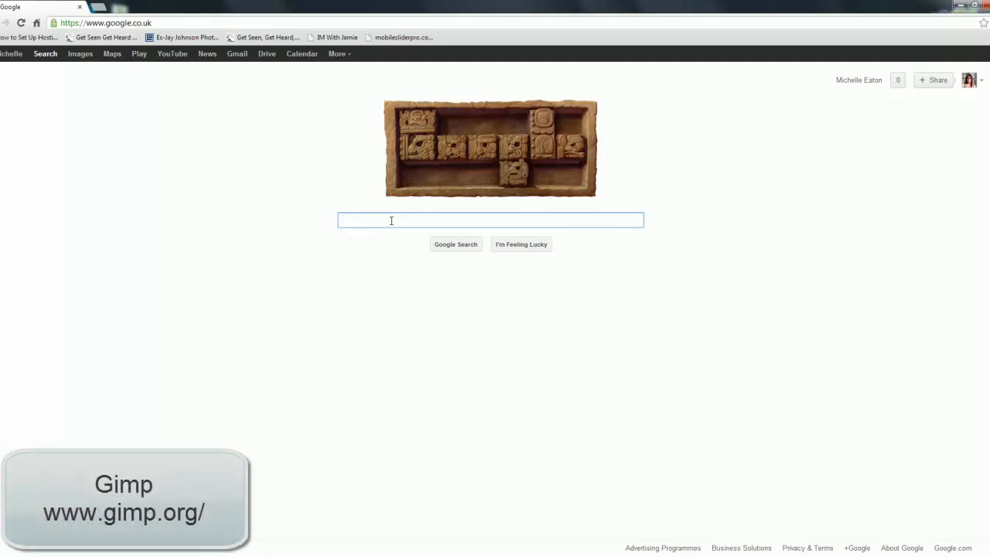
{"action": "type", "text": "gimp"}
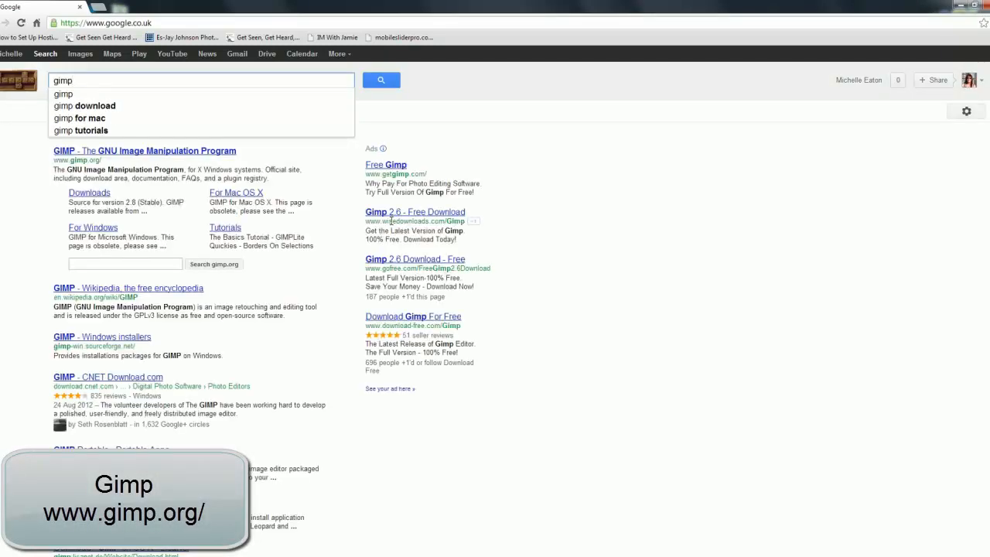
{"action": "key", "text": "Return"}
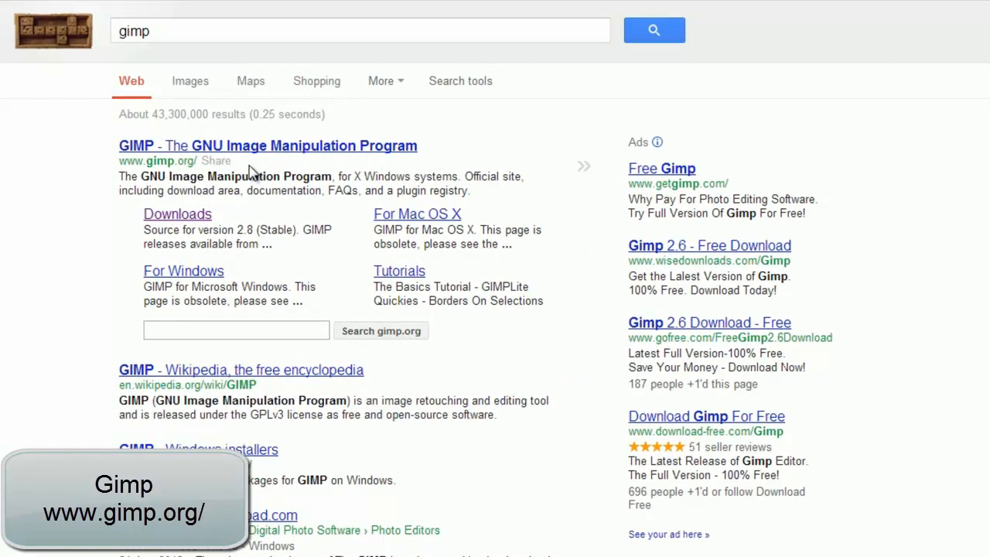
Step: From gimp.org's Downloads page, download the GIMP 2.8.2 Windows installer via SourceForge
{"action": "left_click", "coordinate": [38, 166]}
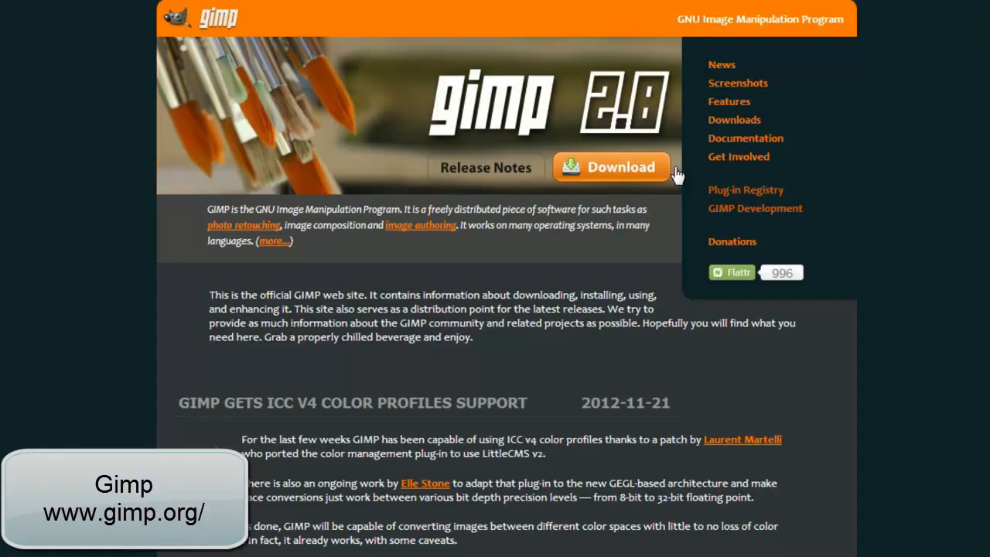
{"action": "left_click", "coordinate": [615, 170]}
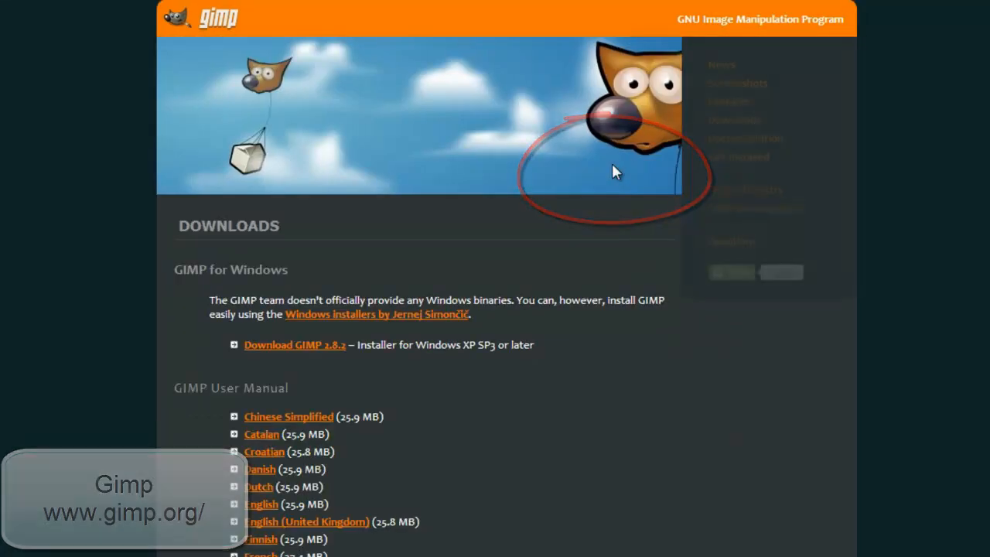
{"action": "left_click", "coordinate": [292, 350]}
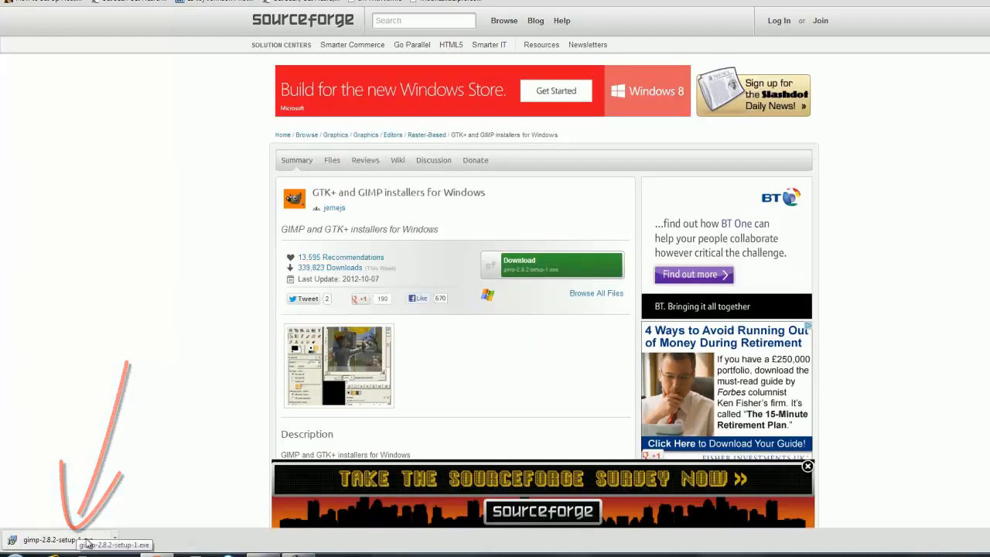
Step: Run gimp-2.8.2-setup-1.exe and install GIMP with the default language, then finish setup
{"action": "left_click", "coordinate": [61, 542]}
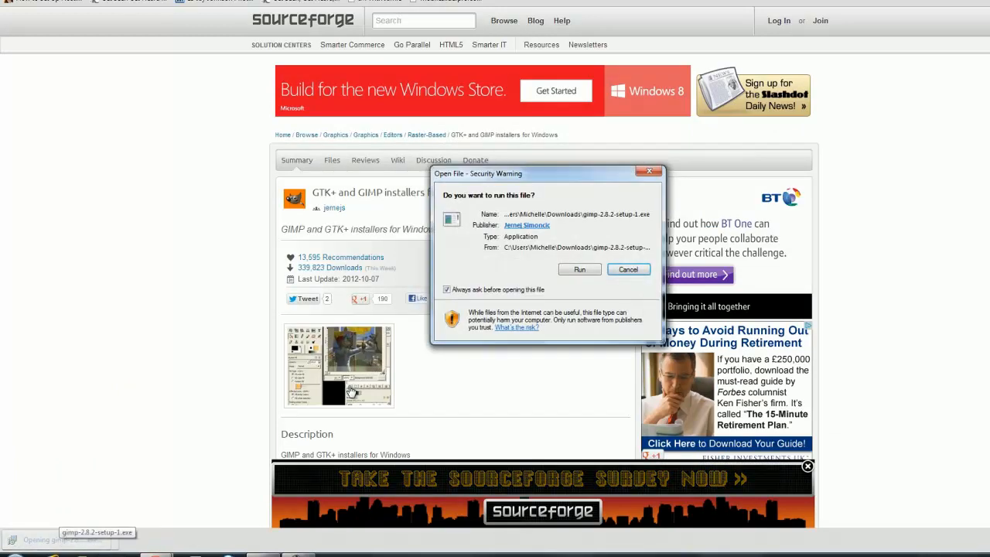
{"action": "left_click", "coordinate": [579, 269]}
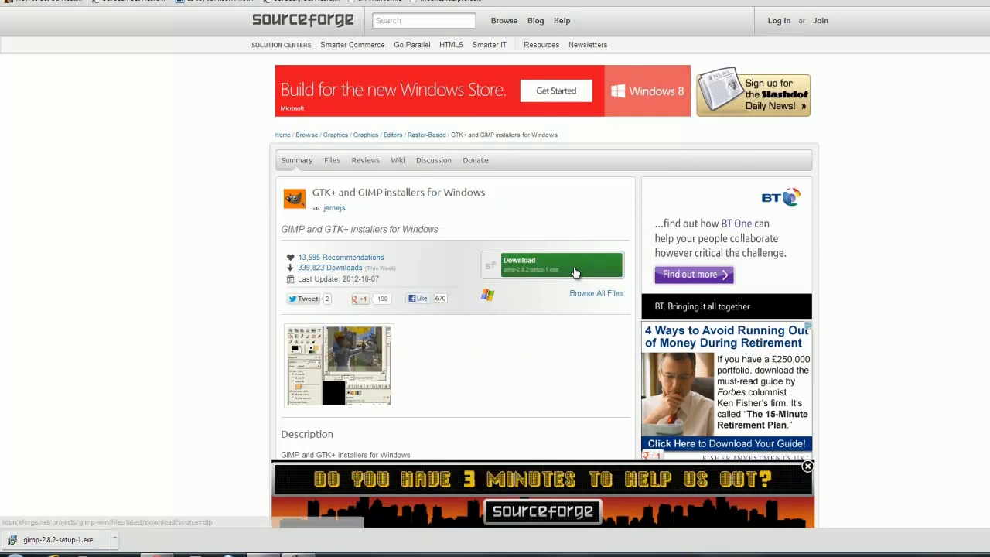
{"action": "key", "text": "Return"}
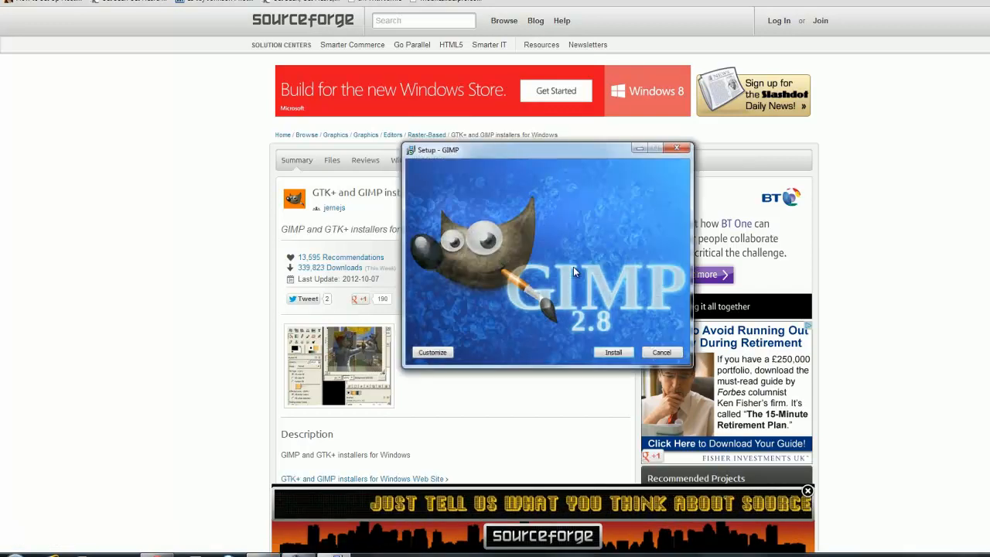
{"action": "key", "text": "Return"}
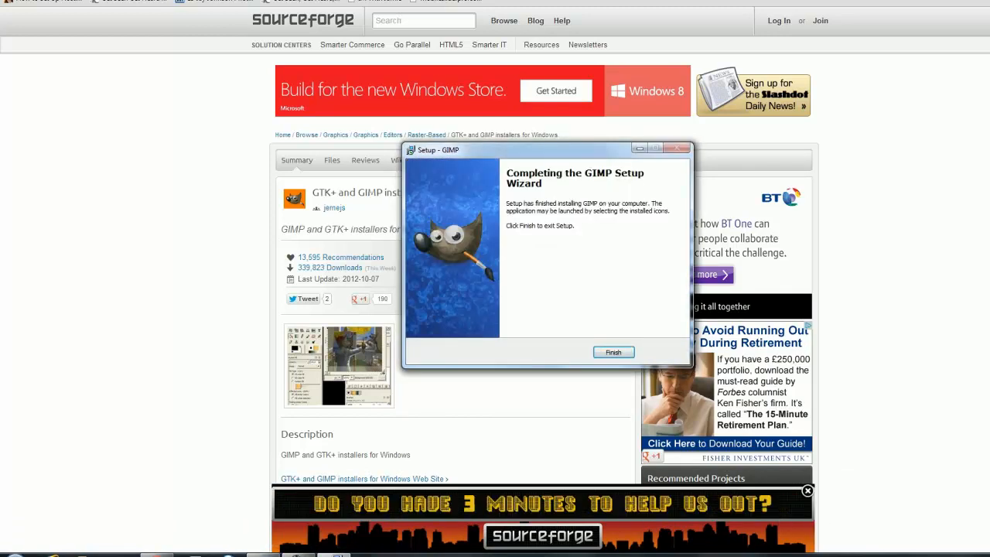
{"action": "key", "text": "Return"}
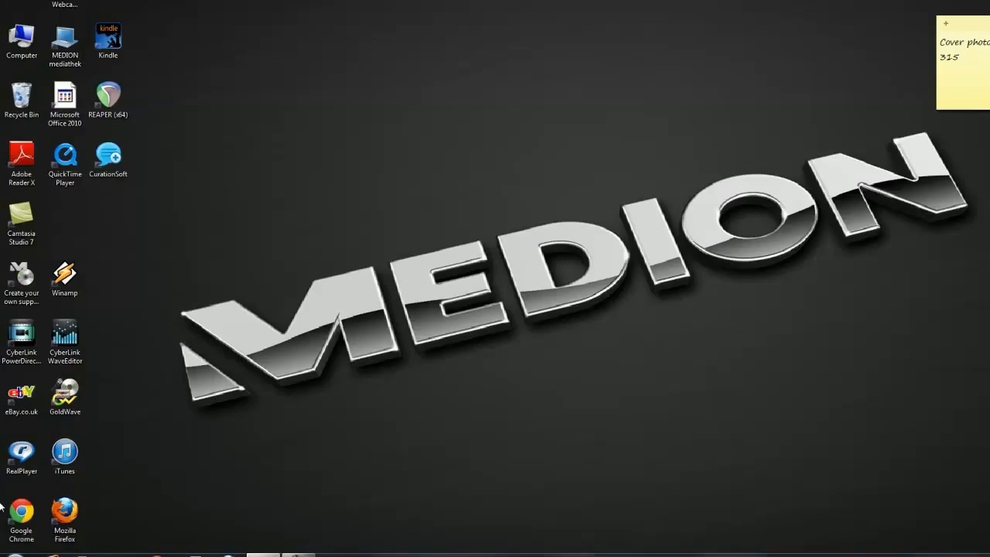
Step: Find GIMP 2 through the Start menu search for 'gimp' and launch it
{"action": "left_click", "coordinate": [14, 555]}
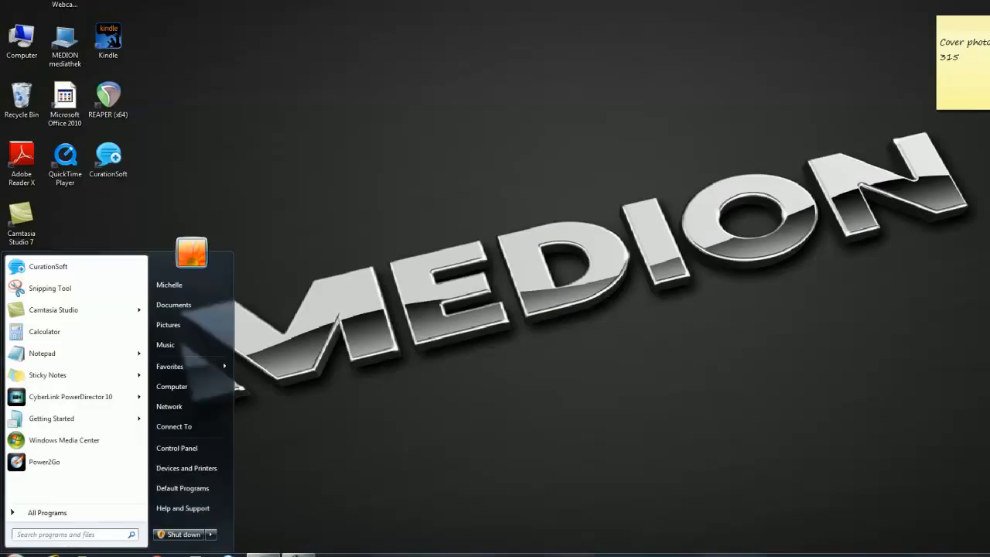
{"action": "type", "text": "gimp"}
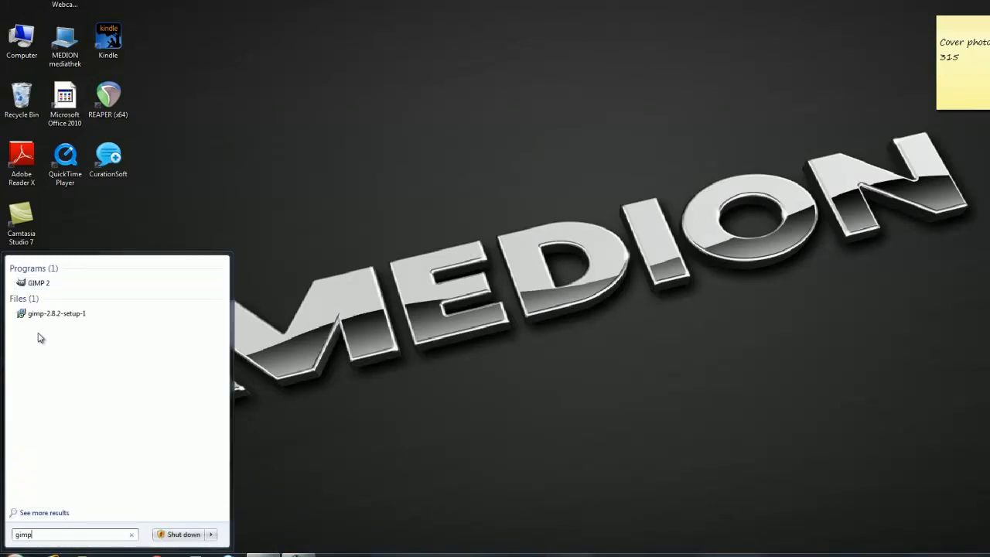
{"action": "left_click", "coordinate": [39, 284]}
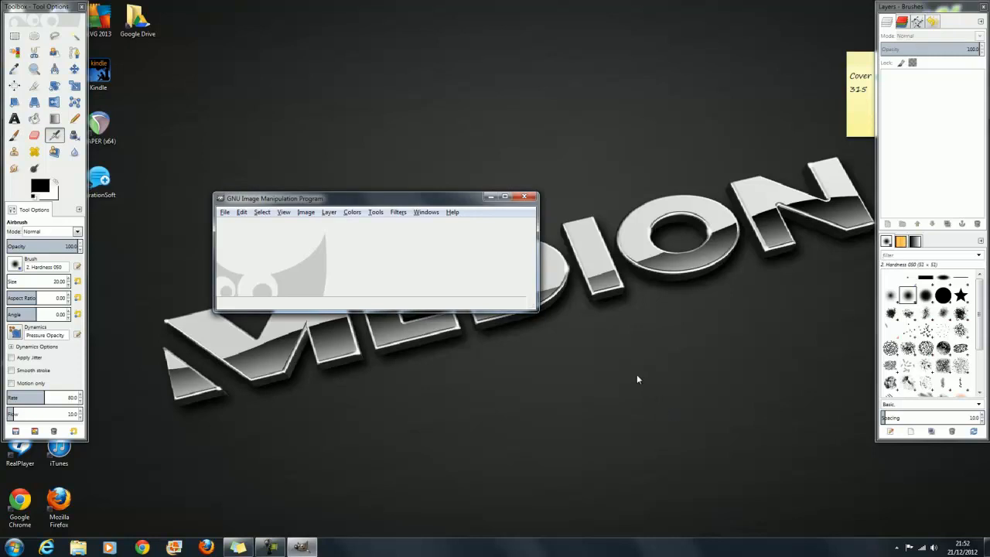
Step: Reposition the Toolbox, the main GIMP window and the Layers - Brushes panel on the desktop
{"action": "left_click_drag", "start_coordinate": [45, 7], "coordinate": [58, 20]}
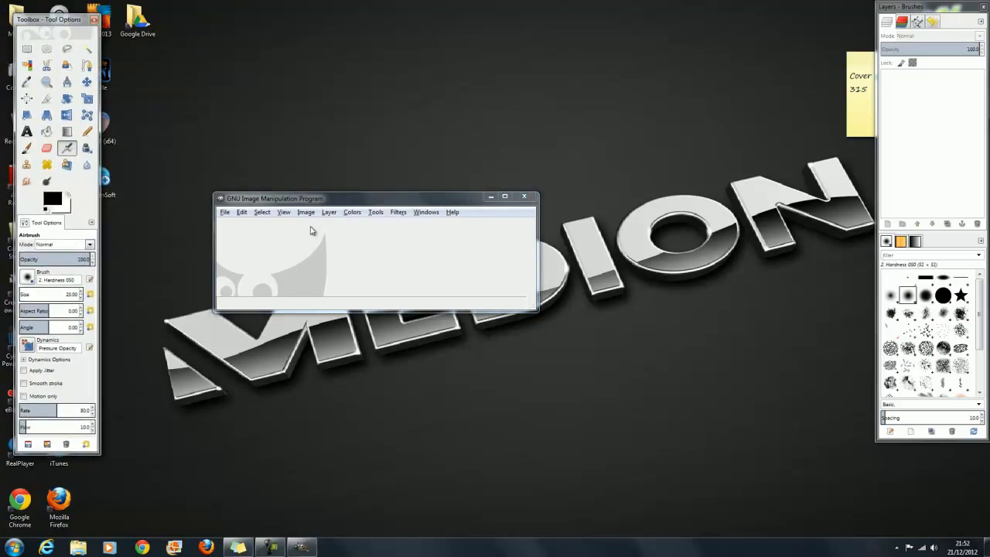
{"action": "left_click_drag", "start_coordinate": [383, 204], "coordinate": [334, 34]}
{"action": "left_click", "coordinate": [934, 6]}
{"action": "mouse_move", "coordinate": [934, 7]}
{"action": "left_mouse_down"}
{"action": "mouse_move", "coordinate": [872, 9]}
{"action": "mouse_move", "coordinate": [844, 29]}
{"action": "left_mouse_up"}
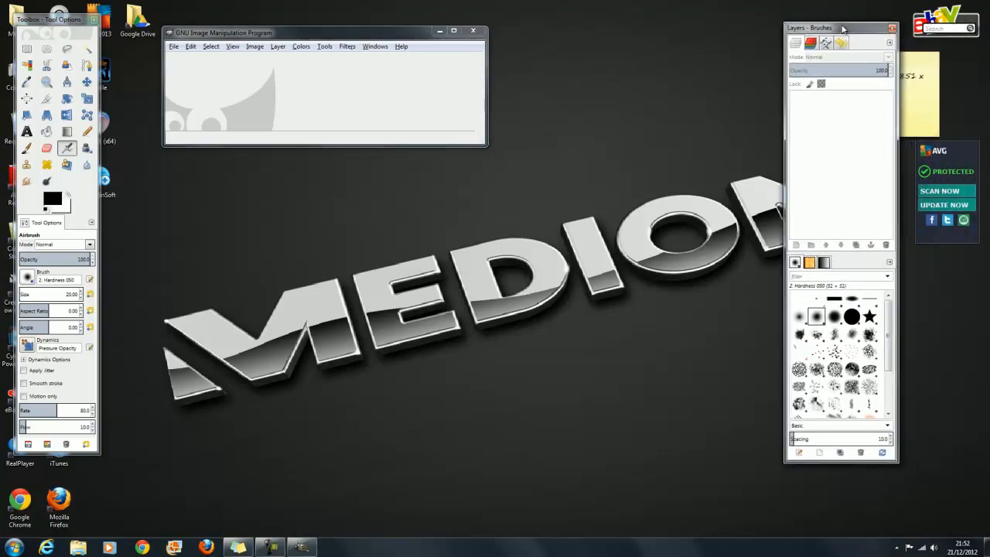
{"action": "left_click_drag", "start_coordinate": [352, 37], "coordinate": [486, 34]}
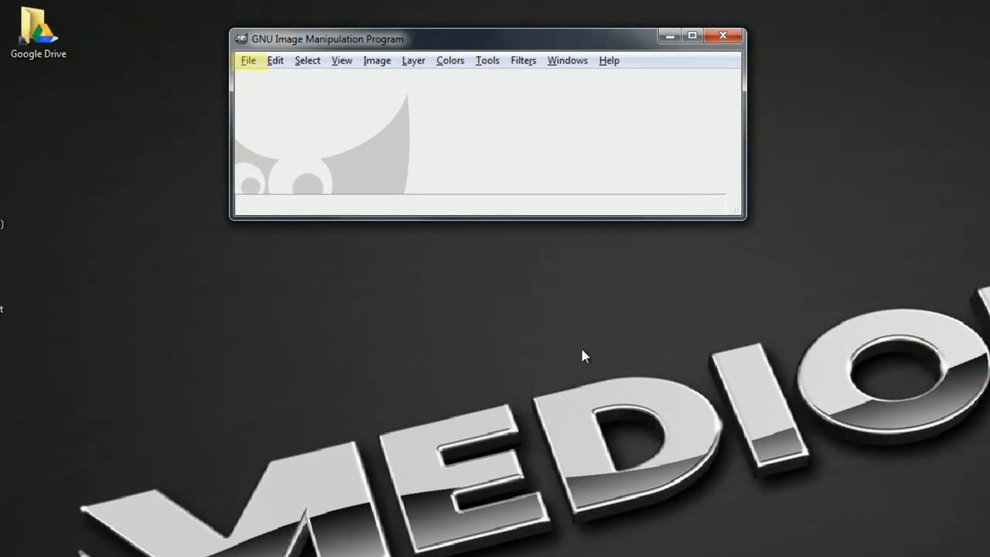
Step: Open Me.PNG from the Pictures folder
{"action": "left_click", "coordinate": [249, 62]}
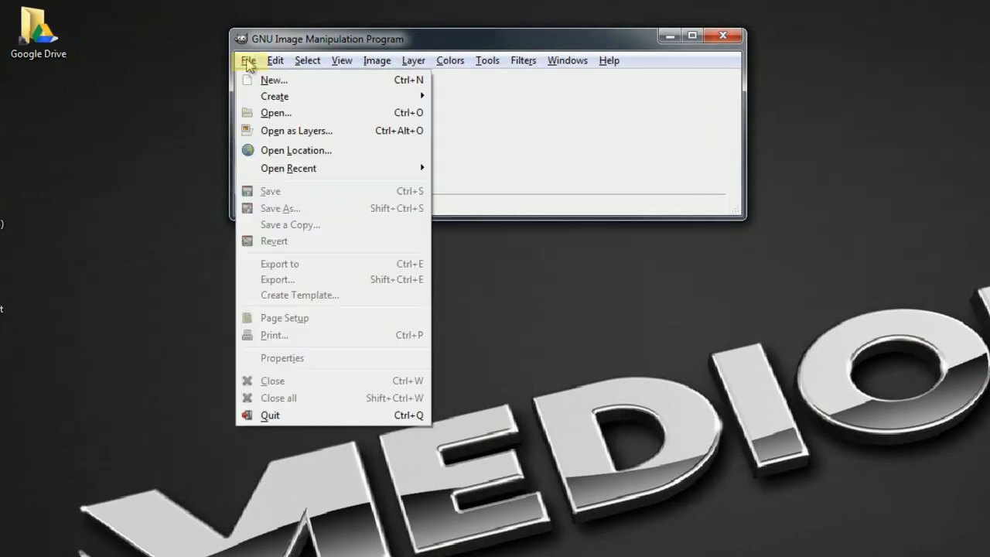
{"action": "left_click", "coordinate": [276, 114]}
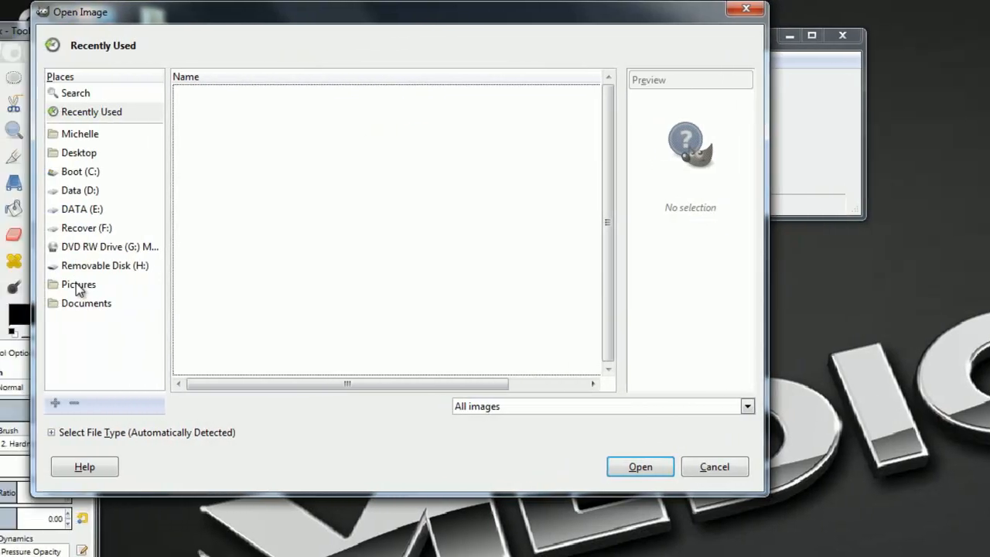
{"action": "left_click", "coordinate": [86, 284]}
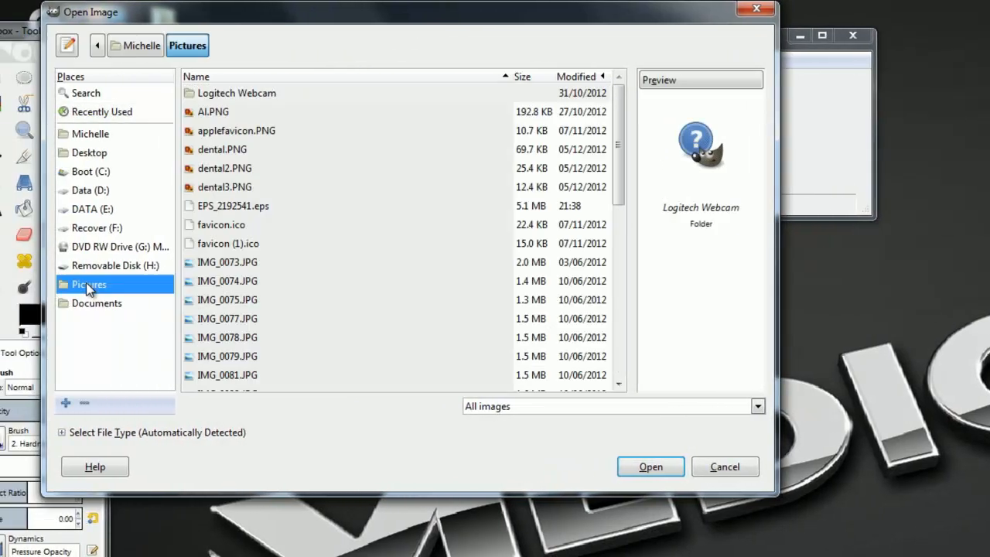
{"action": "scroll", "coordinate": [310, 271], "scroll_direction": "down", "scroll_amount": 5}
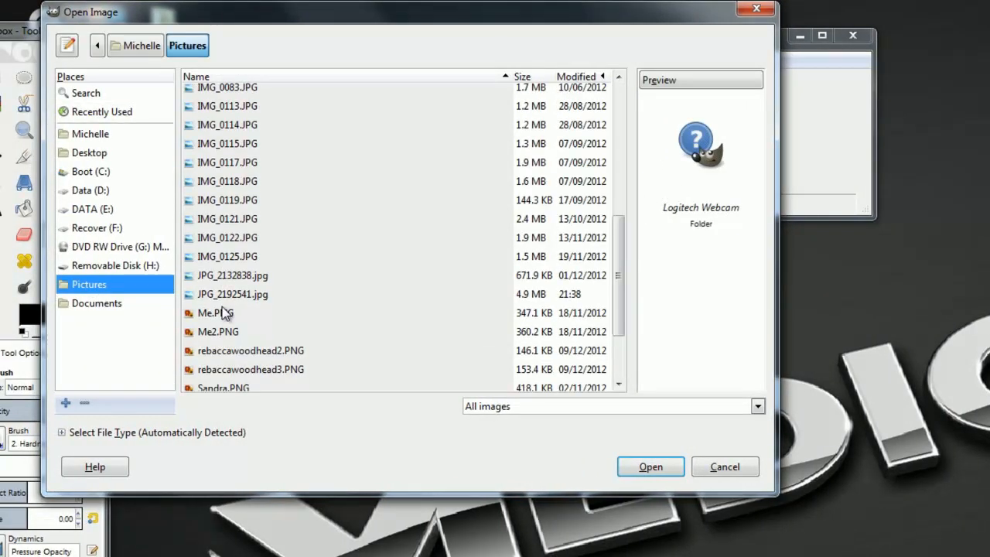
{"action": "left_click", "coordinate": [222, 312]}
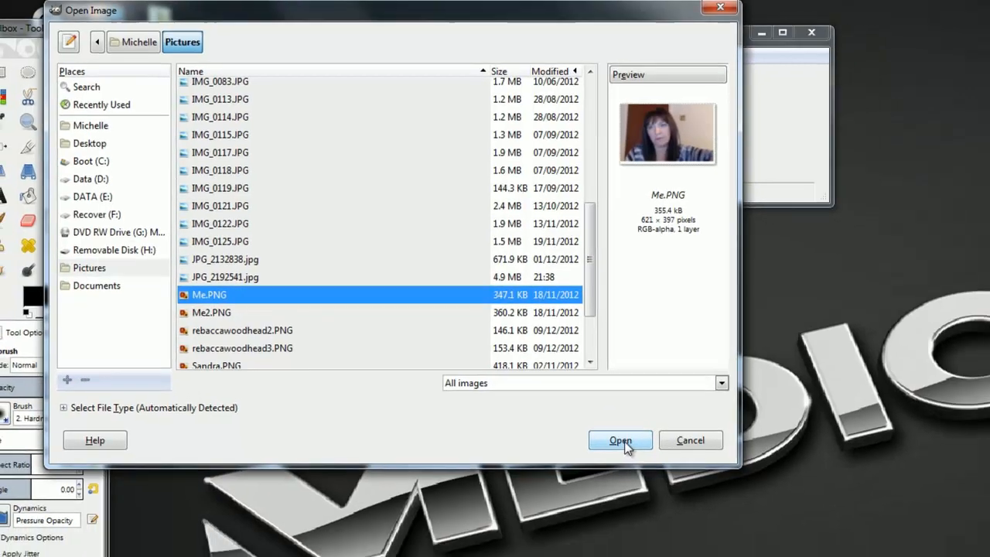
{"action": "left_click", "coordinate": [622, 441]}
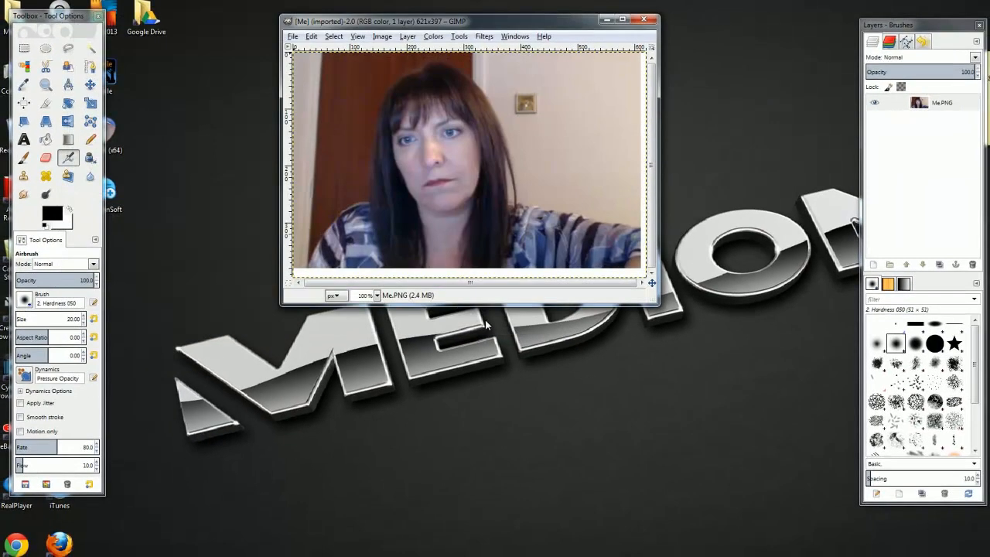
Step: Drag the Me.PNG window larger and leave the zoom at 100%
{"action": "left_click_drag", "start_coordinate": [657, 305], "coordinate": [714, 393]}
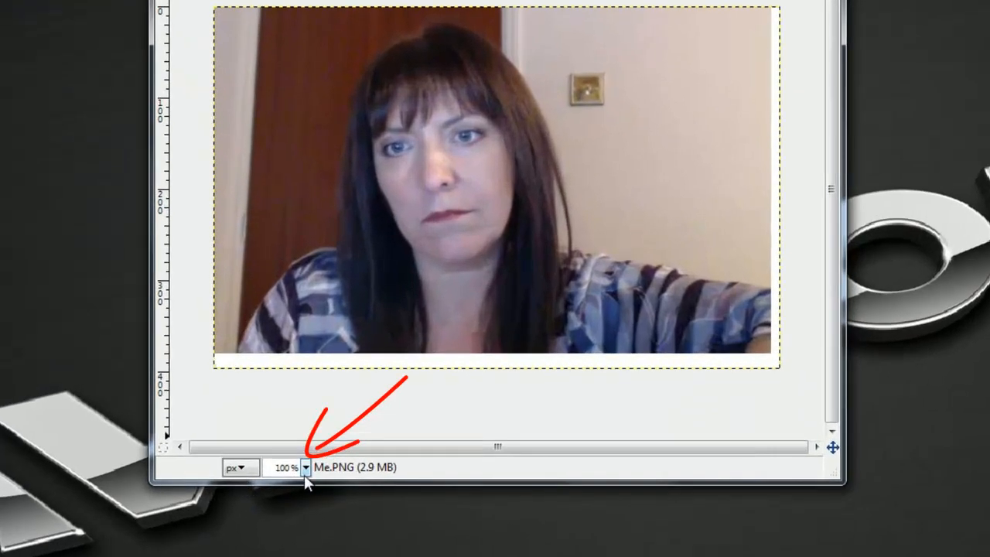
{"action": "left_click", "coordinate": [305, 468]}
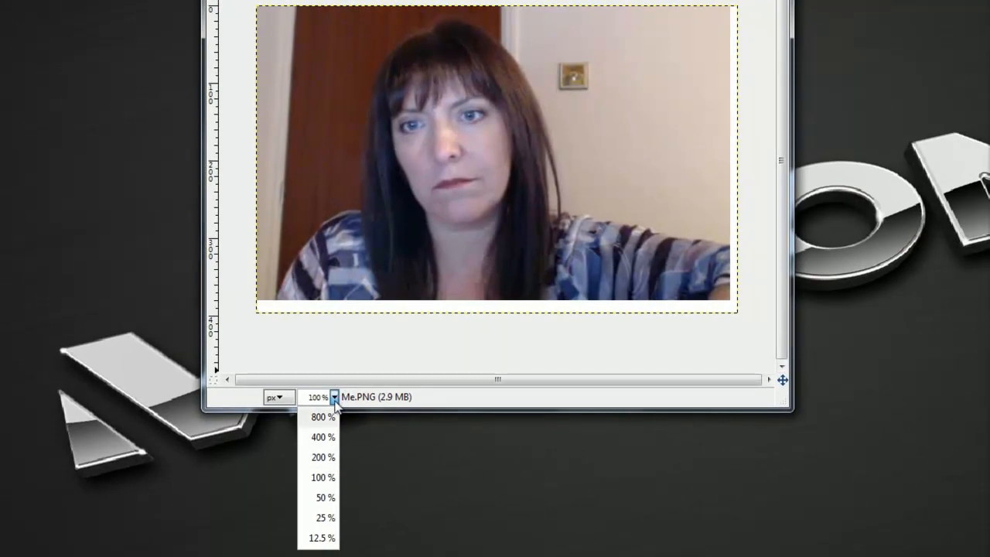
{"action": "left_click", "coordinate": [335, 401]}
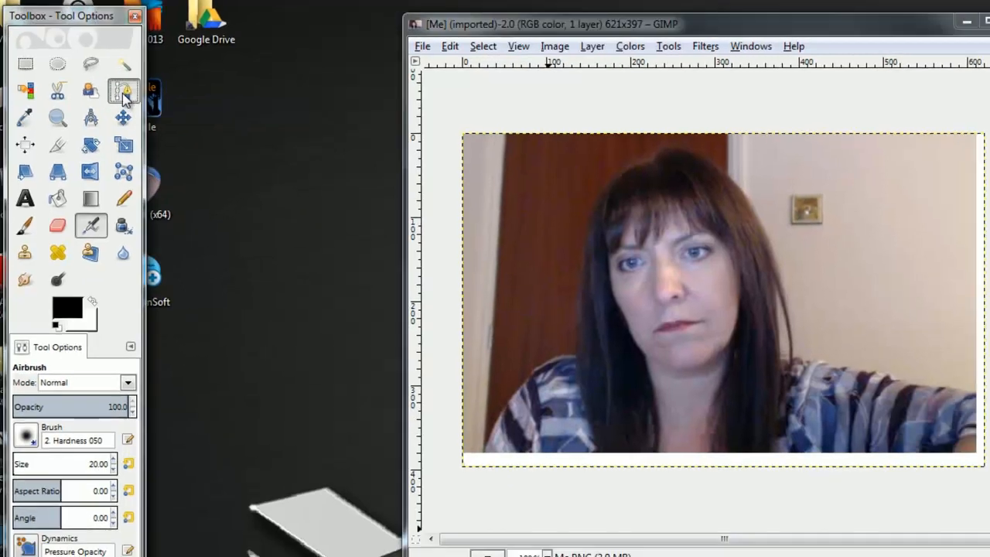
Step: With the Paths tool active, remove the Me.PNG layer's alpha channel and add it back
{"action": "left_click", "coordinate": [130, 96]}
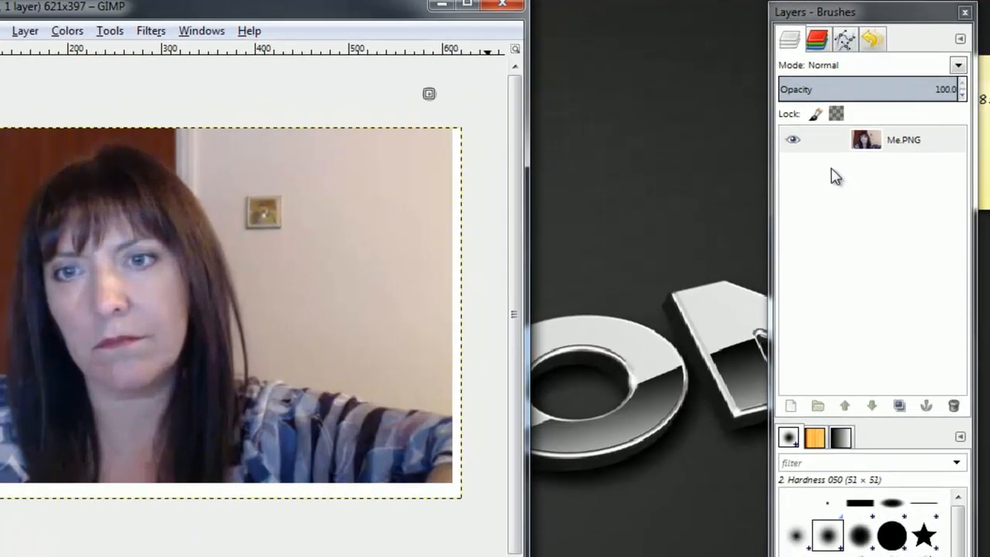
{"action": "left_click", "coordinate": [944, 146]}
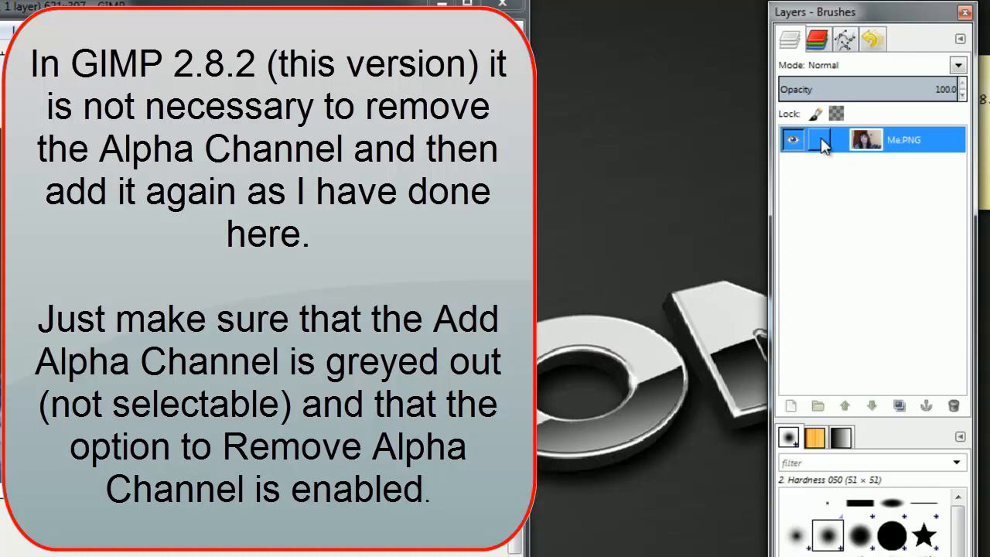
{"action": "right_click", "coordinate": [824, 147]}
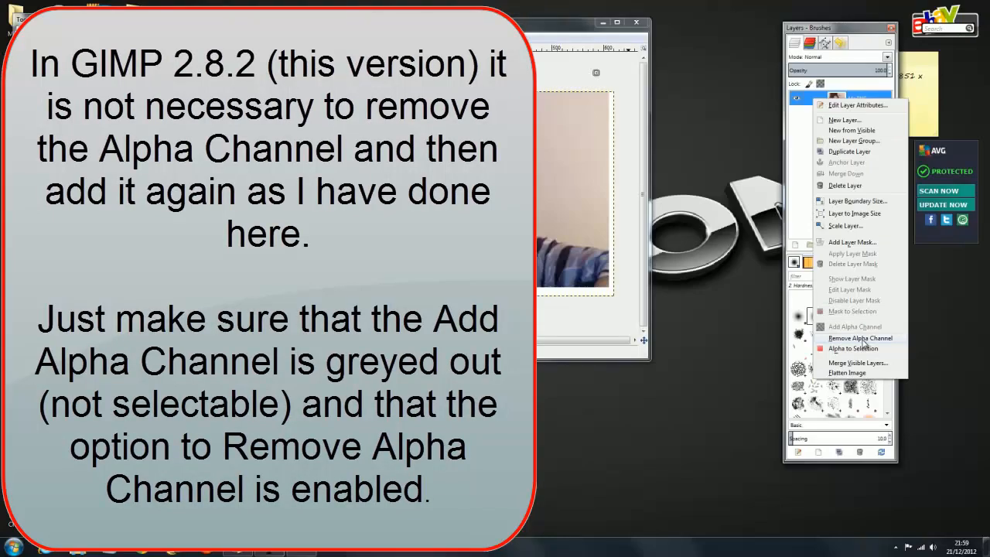
{"action": "left_click", "coordinate": [863, 339]}
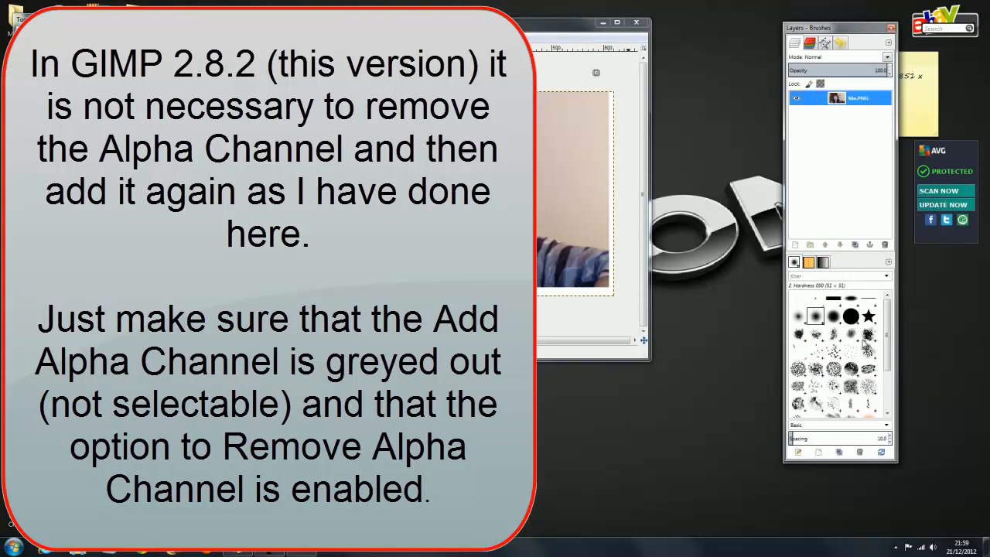
{"action": "right_click", "coordinate": [814, 99]}
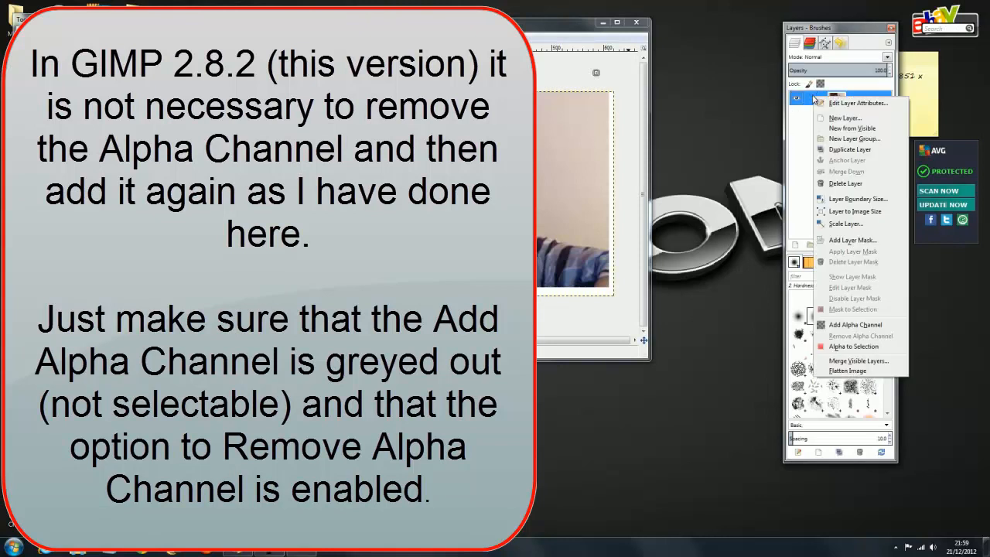
{"action": "left_click", "coordinate": [850, 328]}
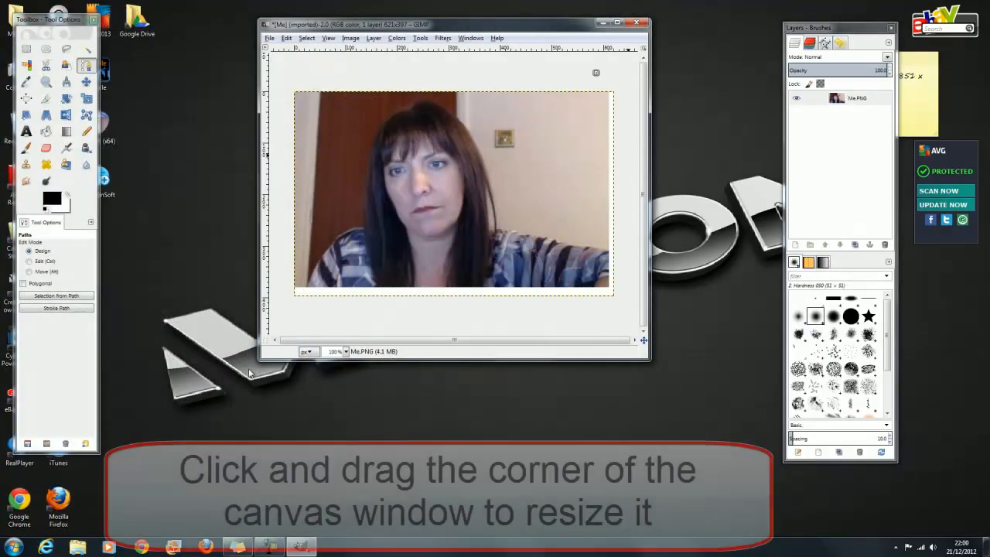
Step: Enlarge and widen the image window, zoom to 200%, and move the Layers dock aside
{"action": "left_click_drag", "start_coordinate": [257, 361], "coordinate": [205, 444]}
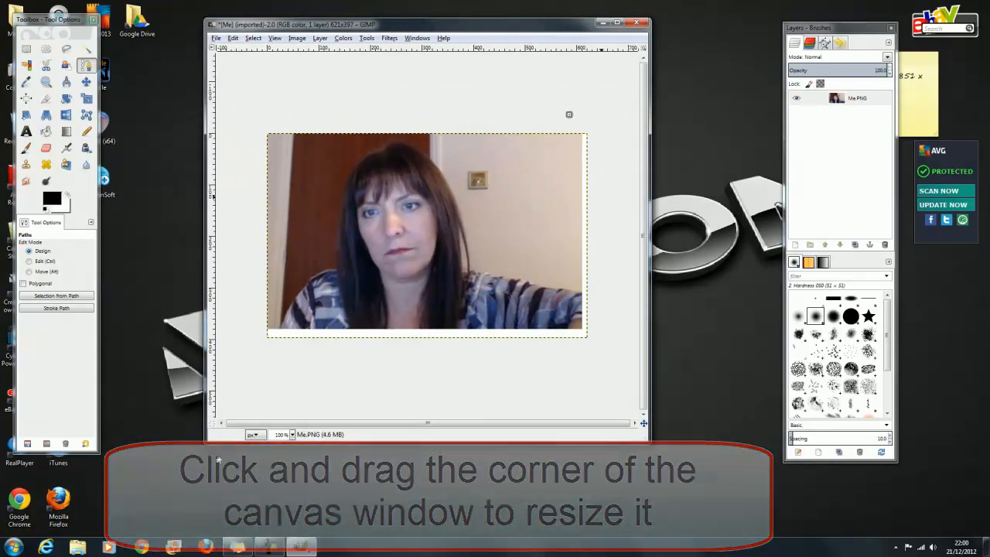
{"action": "left_click", "coordinate": [293, 435]}
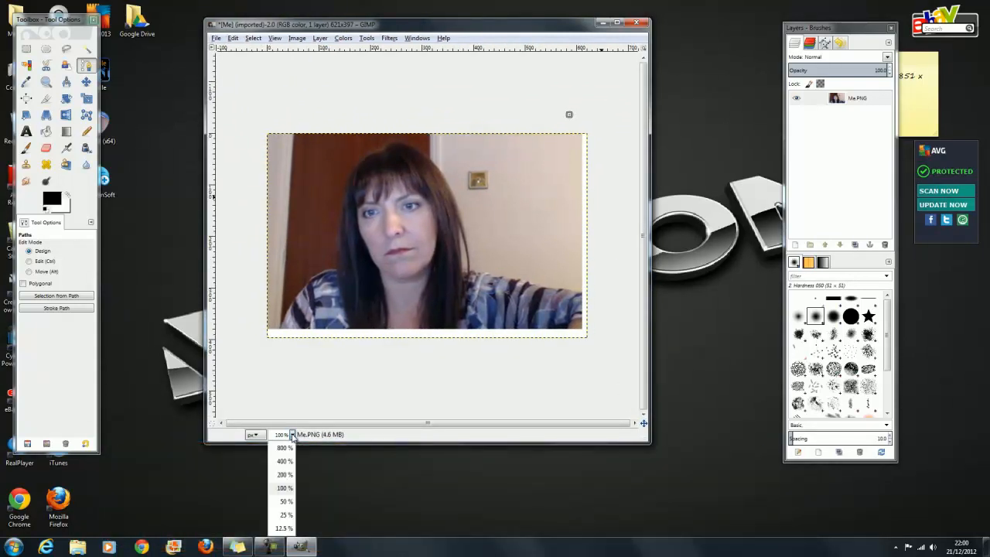
{"action": "left_click", "coordinate": [282, 469]}
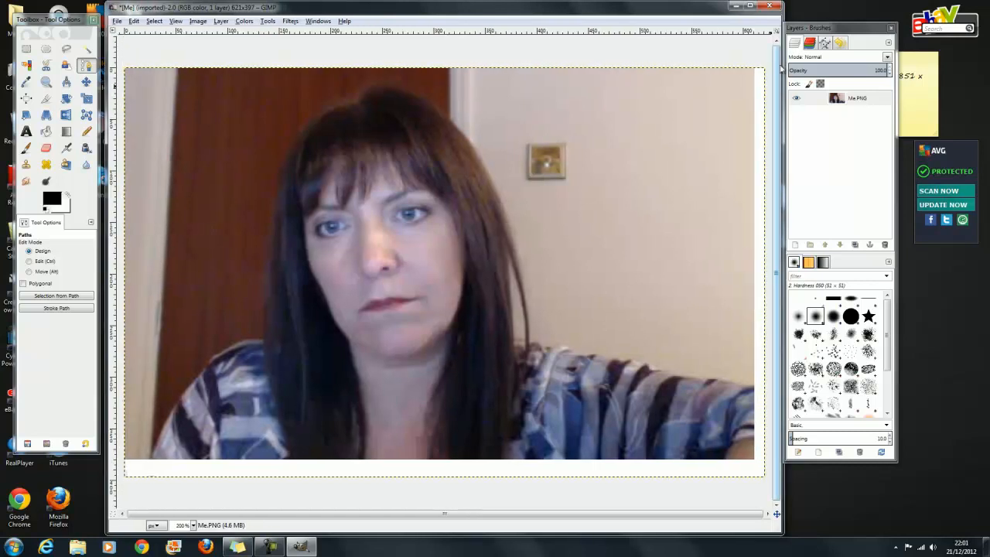
{"action": "left_click_drag", "start_coordinate": [782, 522], "coordinate": [812, 523]}
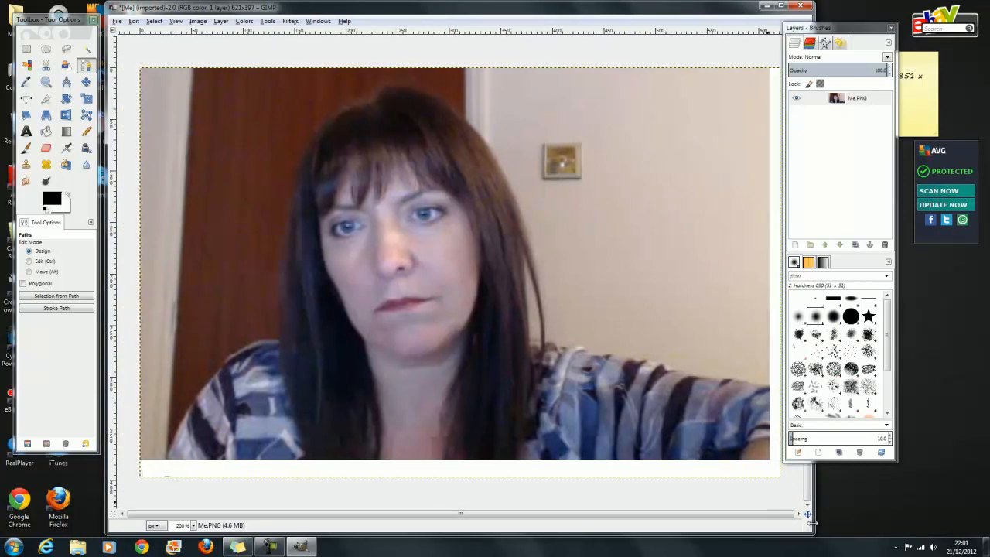
{"action": "mouse_move", "coordinate": [854, 33]}
{"action": "left_mouse_down"}
{"action": "mouse_move", "coordinate": [927, 37]}
{"action": "mouse_move", "coordinate": [901, 49]}
{"action": "left_mouse_up"}
Step: Place five path anchors from the photo's bottom-left corner up along the sleeve edge
{"action": "left_click", "coordinate": [635, 8]}
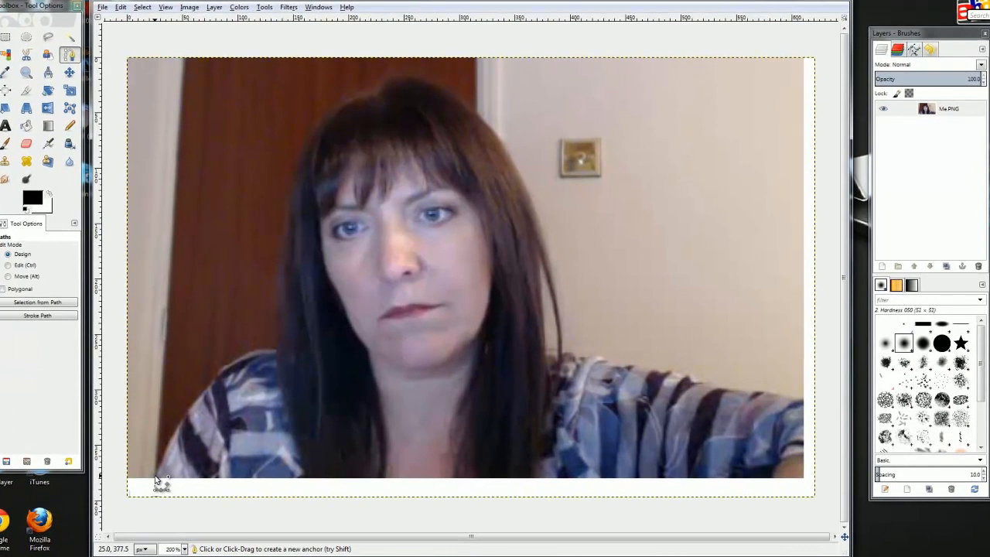
{"action": "left_click", "coordinate": [167, 458]}
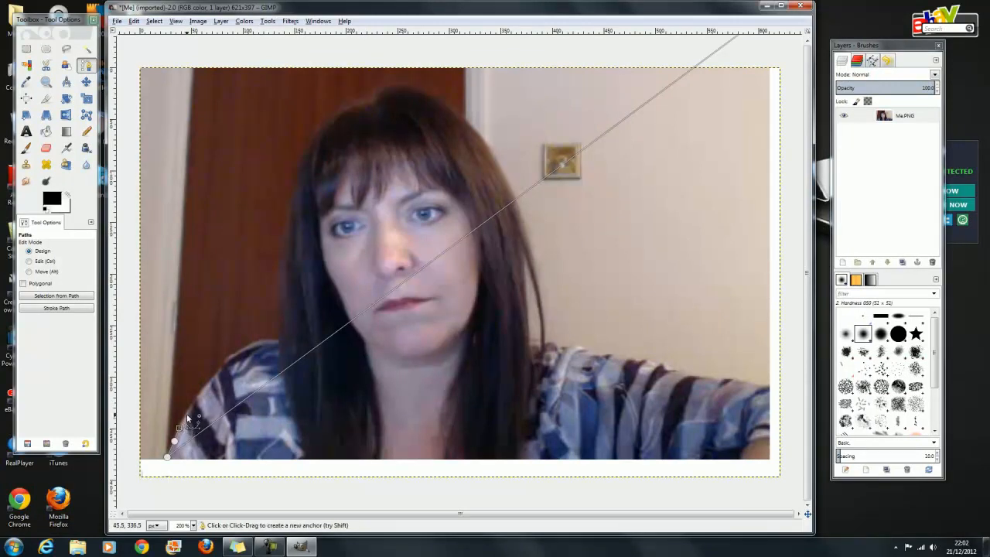
{"action": "left_click", "coordinate": [178, 427]}
{"action": "left_click", "coordinate": [206, 386]}
{"action": "left_click", "coordinate": [218, 373]}
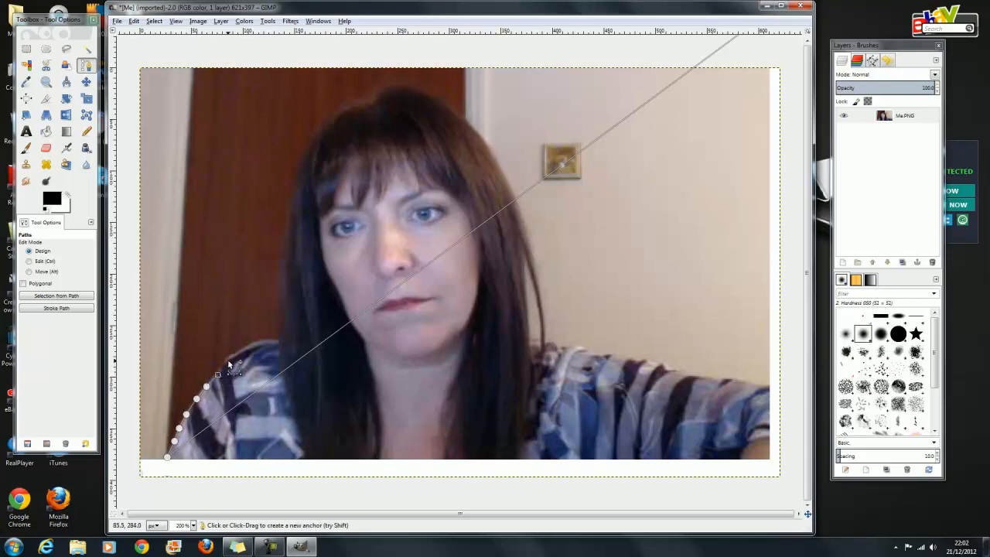
{"action": "left_click", "coordinate": [229, 362]}
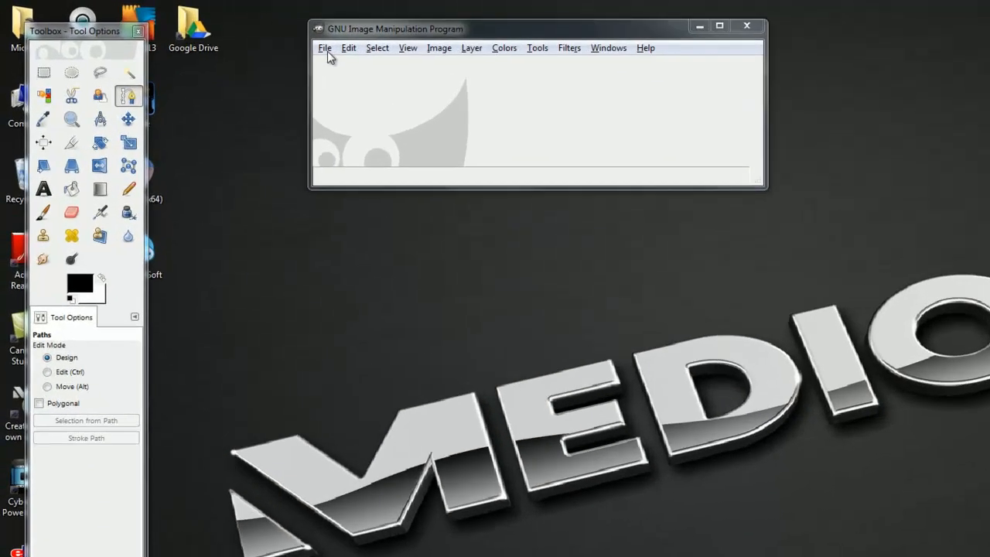
Step: Open Me.PNG via File > Open and drag its window corners to enlarge it
{"action": "left_click", "coordinate": [237, 35]}
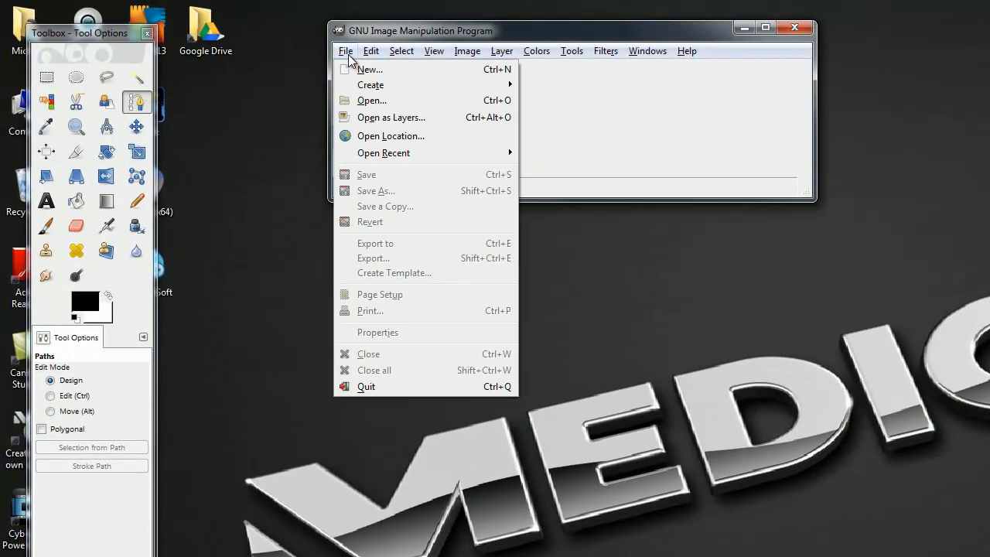
{"action": "left_click", "coordinate": [369, 100]}
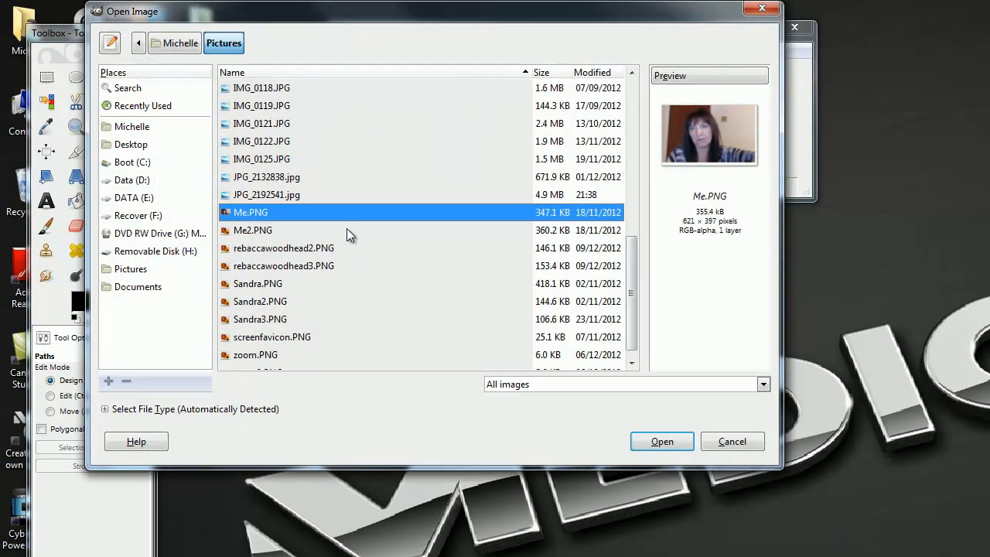
{"action": "left_click", "coordinate": [643, 438]}
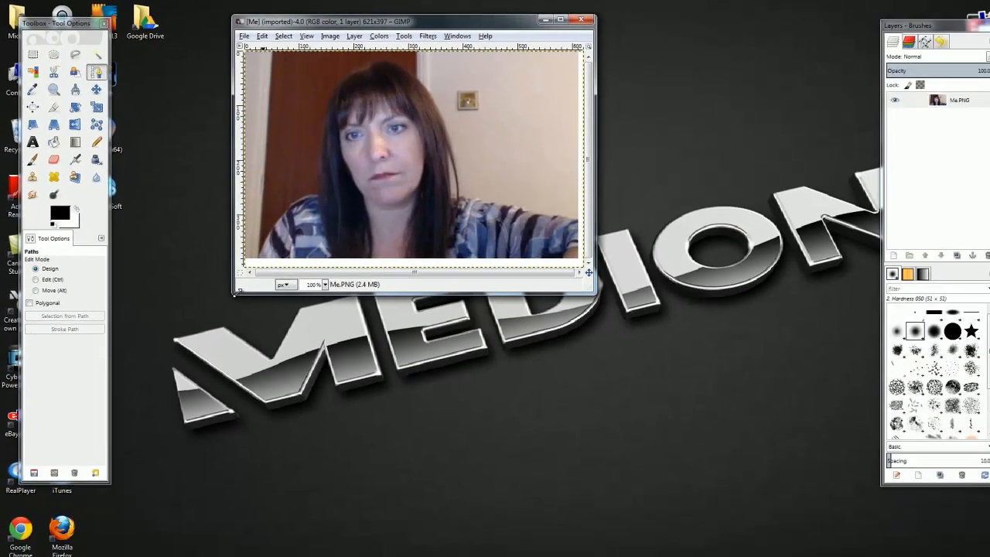
{"action": "left_click_drag", "start_coordinate": [330, 418], "coordinate": [262, 541]}
{"action": "left_click_drag", "start_coordinate": [179, 374], "coordinate": [143, 409]}
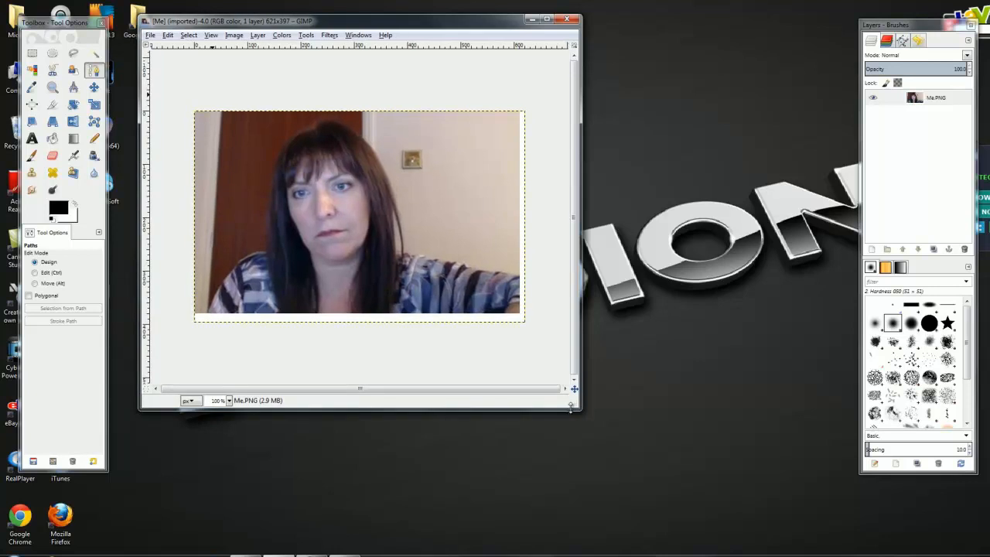
{"action": "left_click_drag", "start_coordinate": [581, 410], "coordinate": [824, 549]}
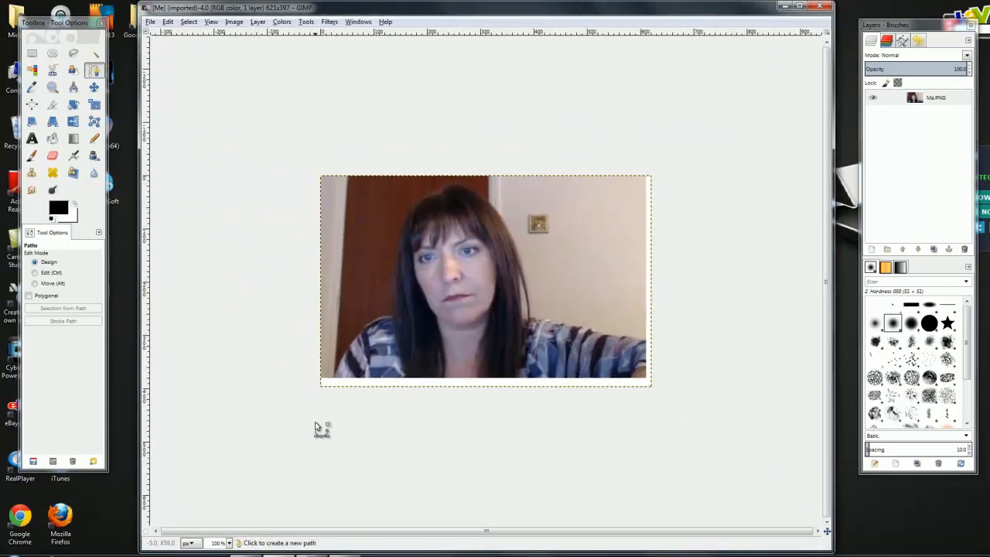
Step: Zoom Me.PNG to 200%, shift the Layers dock right, and widen the window to fit the photo
{"action": "left_click", "coordinate": [229, 543]}
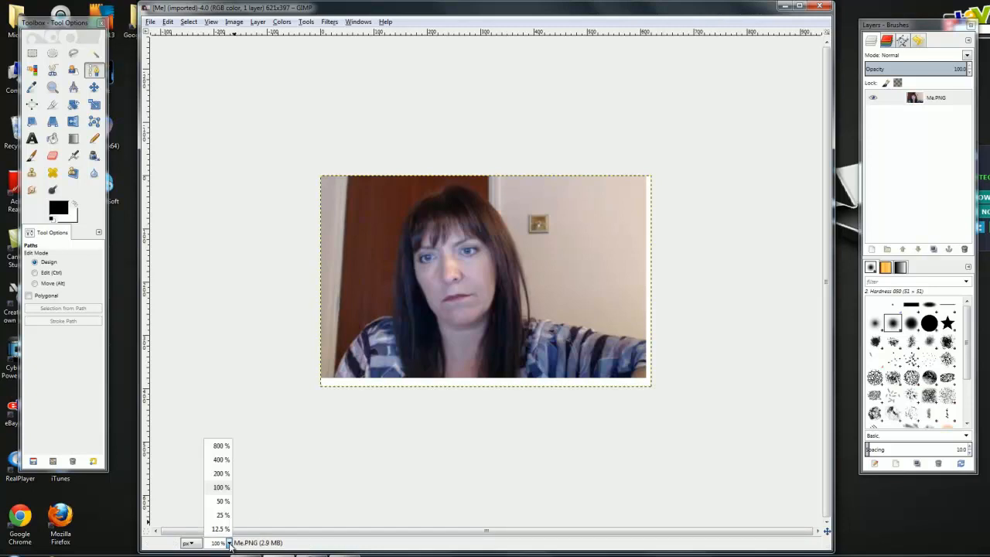
{"action": "left_click", "coordinate": [223, 475]}
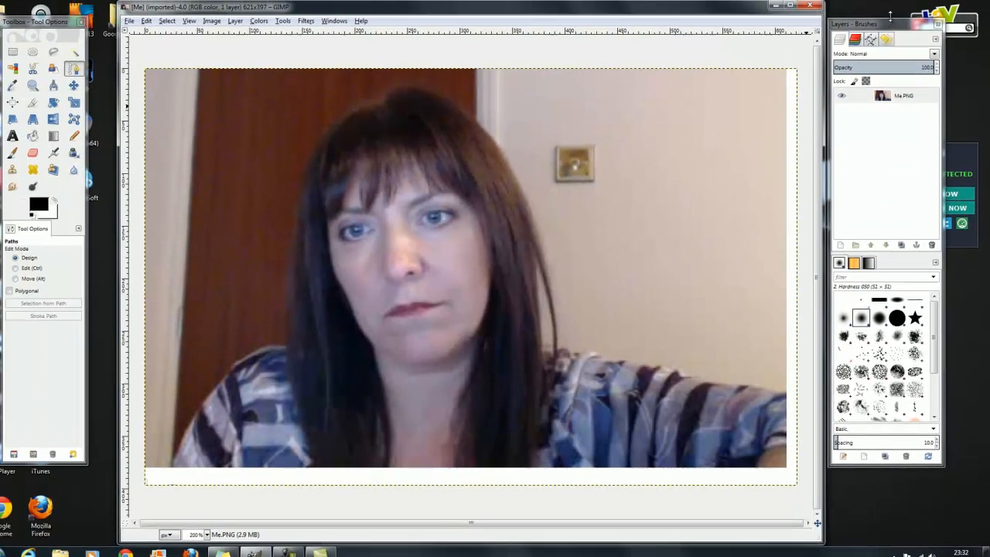
{"action": "left_click_drag", "start_coordinate": [892, 25], "coordinate": [948, 27]}
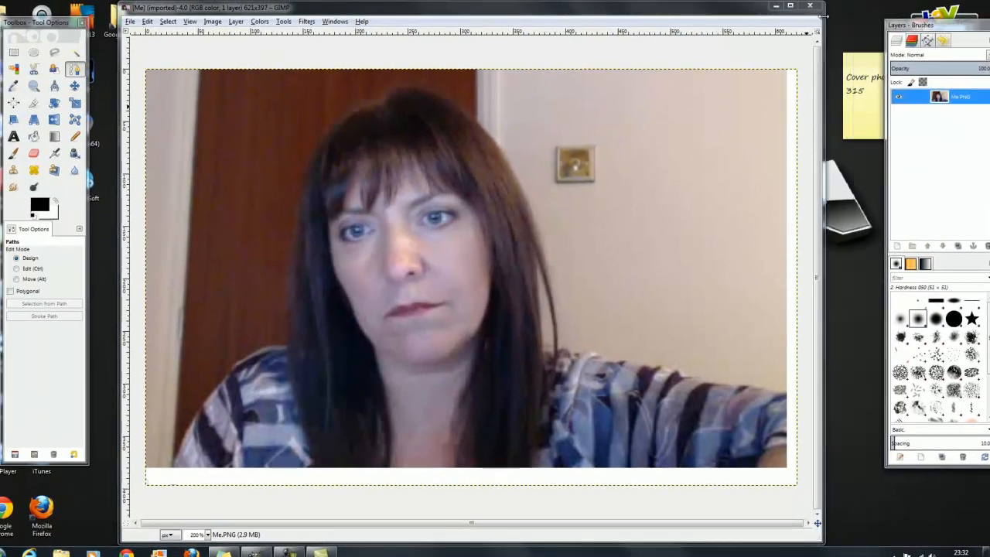
{"action": "left_click_drag", "start_coordinate": [824, 14], "coordinate": [872, 31]}
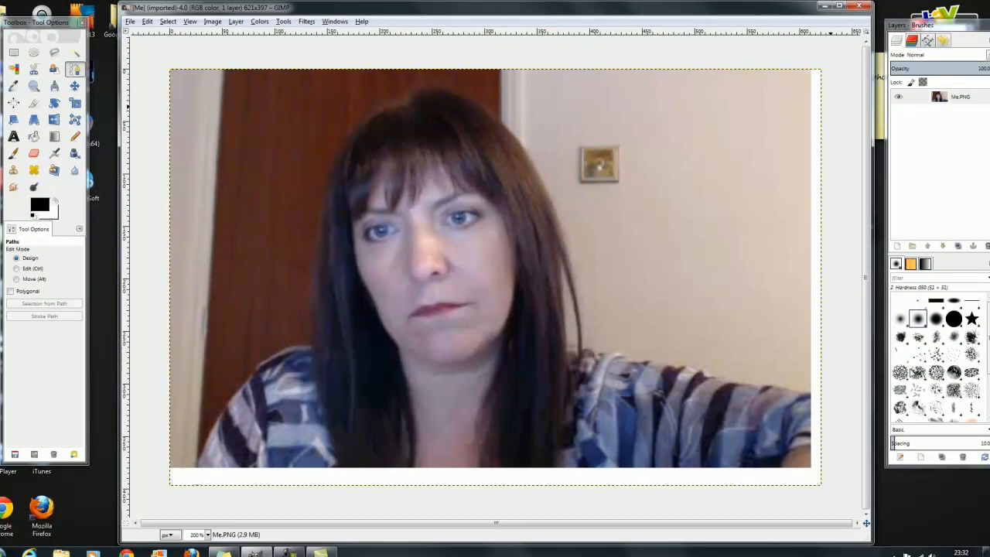
{"action": "left_click_drag", "start_coordinate": [120, 9], "coordinate": [100, 8]}
{"action": "left_click", "coordinate": [78, 69]}
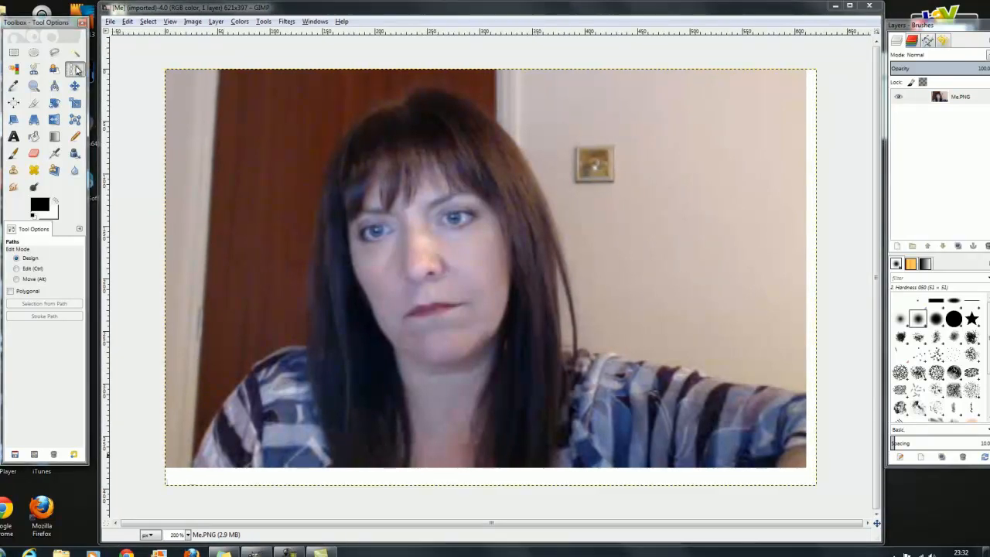
Step: Start the path at the sleeve bottom and place anchors up the sleeve and across the hair
{"action": "left_click", "coordinate": [195, 463]}
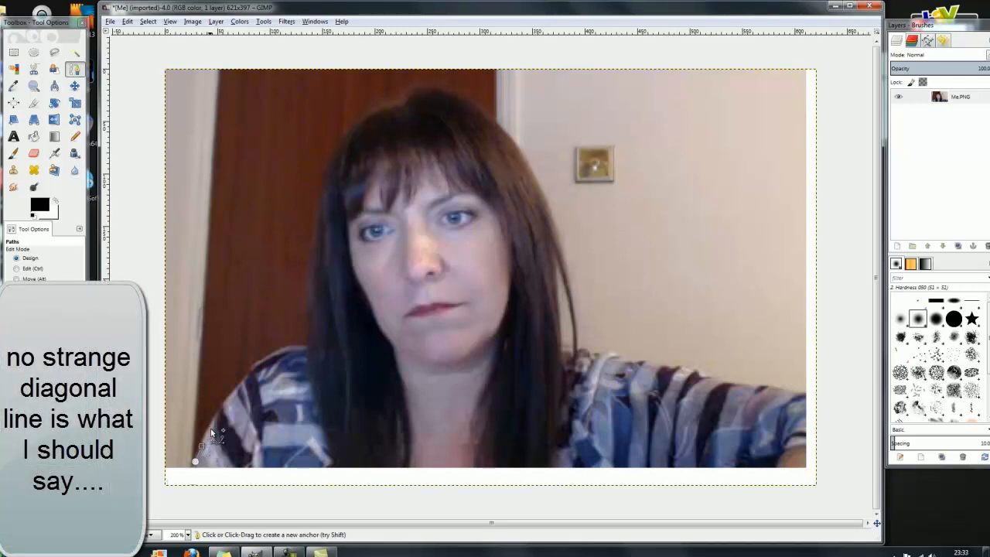
{"action": "left_click", "coordinate": [210, 431]}
{"action": "left_click", "coordinate": [220, 417]}
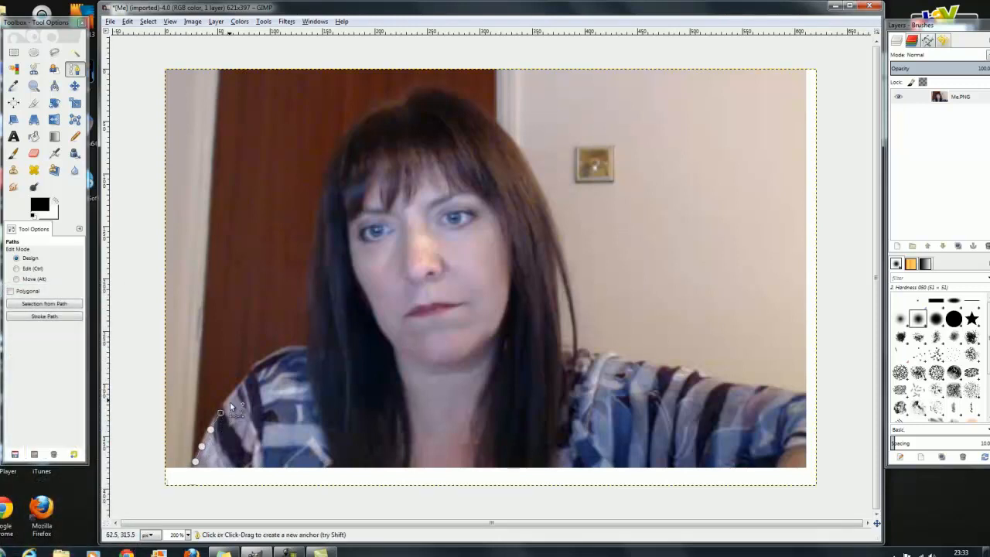
{"action": "left_click", "coordinate": [232, 394]}
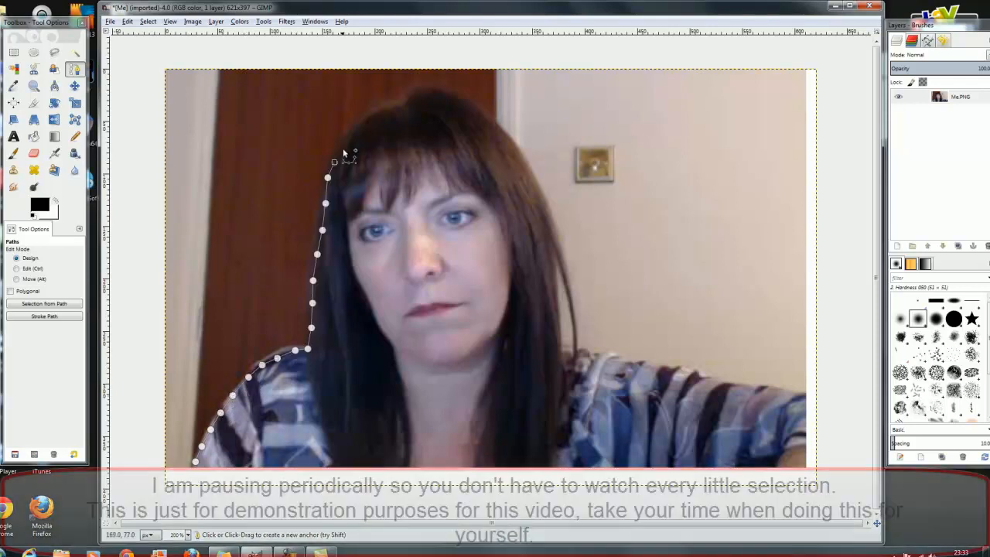
{"action": "left_click", "coordinate": [345, 146]}
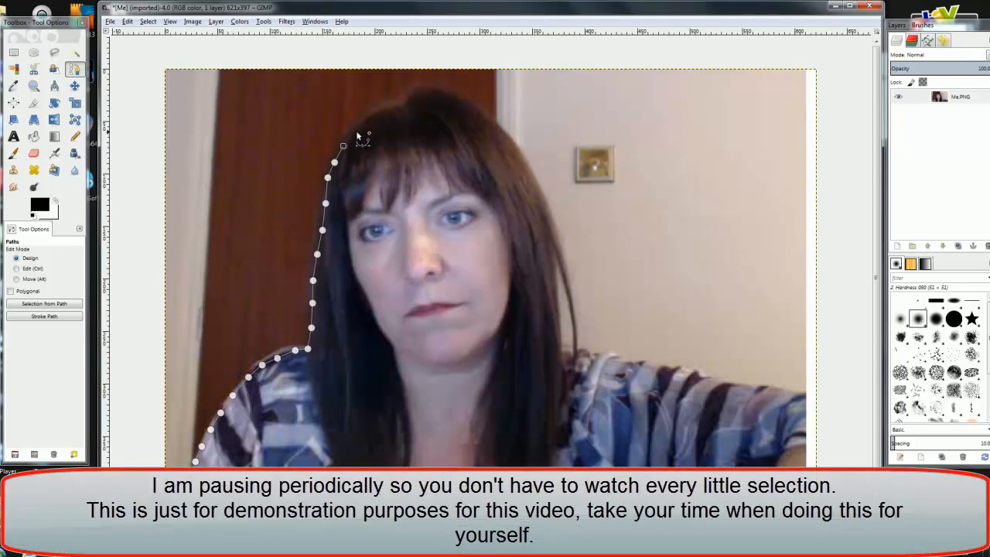
{"action": "left_click", "coordinate": [354, 132]}
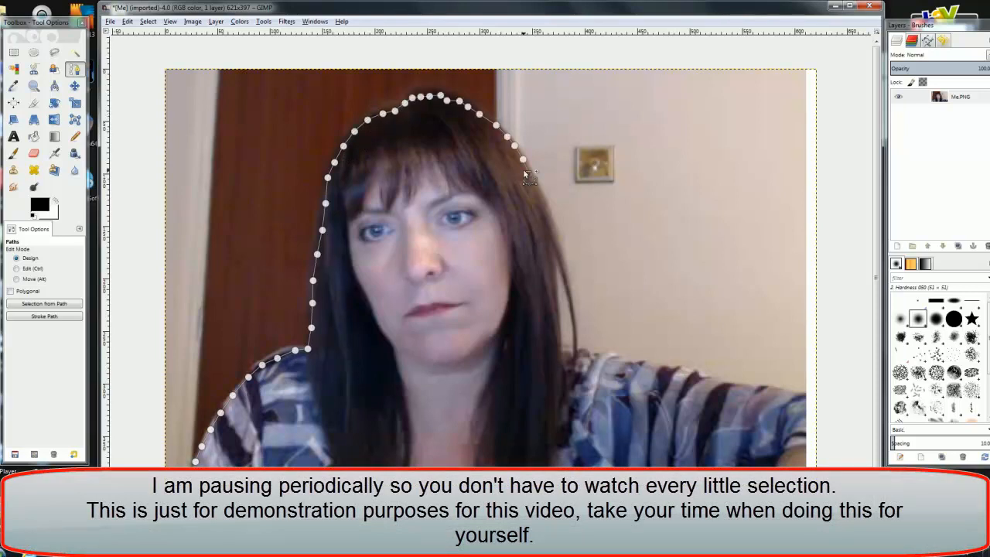
{"action": "left_click", "coordinate": [528, 174]}
Step: Undo the misplaced anchor, then continue the path down the hair to the bottom-right corner
{"action": "left_click", "coordinate": [127, 22]}
{"action": "left_click", "coordinate": [144, 37]}
{"action": "left_click", "coordinate": [536, 189]}
{"action": "left_click", "coordinate": [553, 237]}
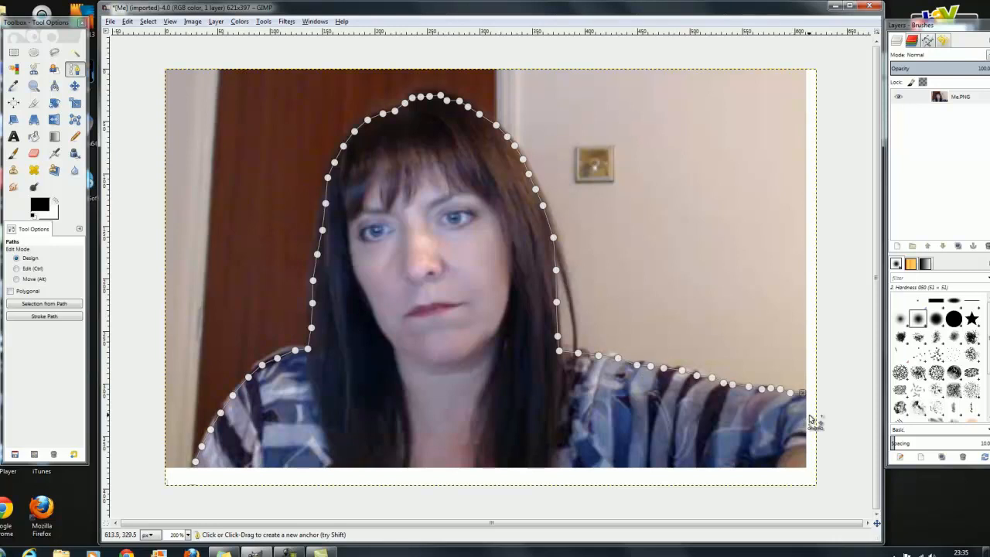
{"action": "left_click", "coordinate": [805, 465]}
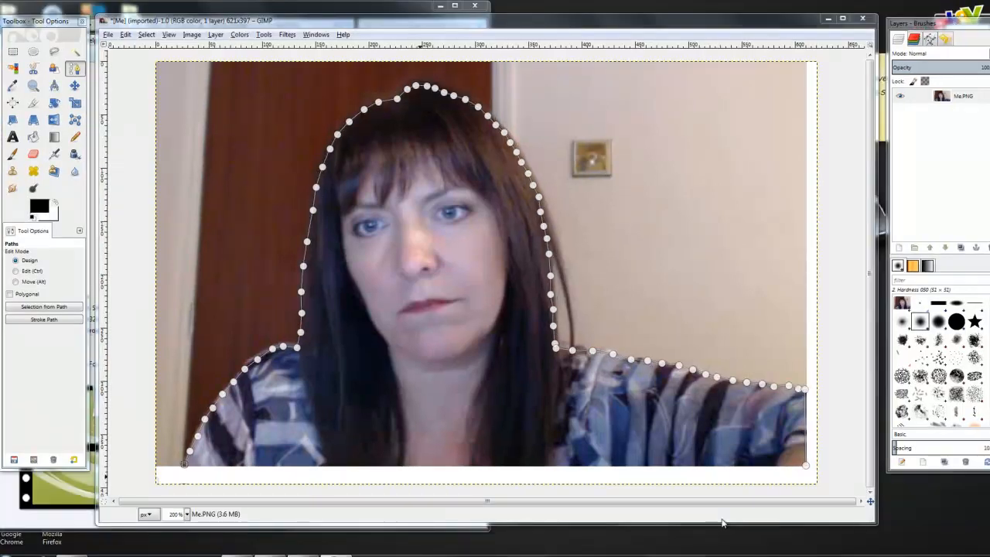
Step: Return to 100% zoom and convert the traced path into a selection with Select > From Path
{"action": "left_click", "coordinate": [186, 515]}
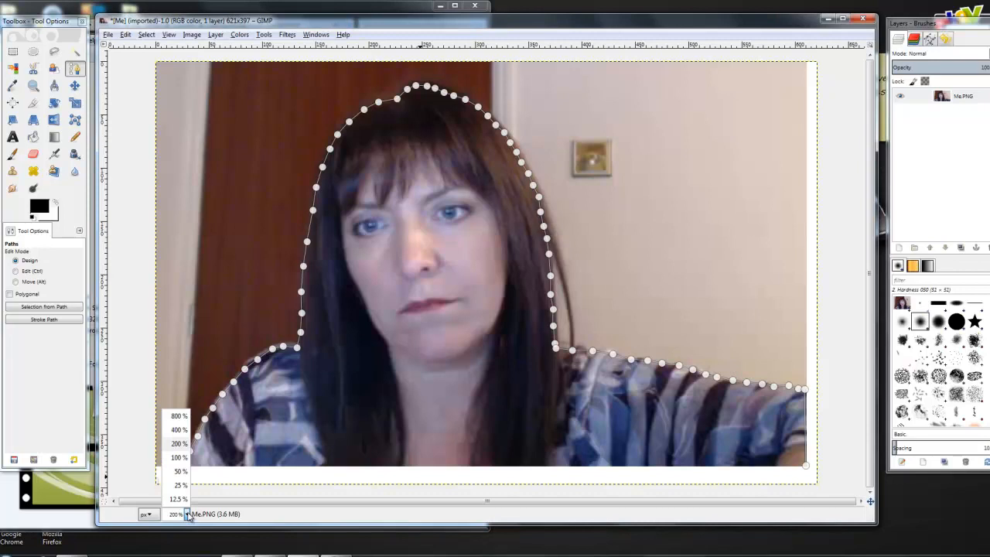
{"action": "left_click", "coordinate": [182, 458]}
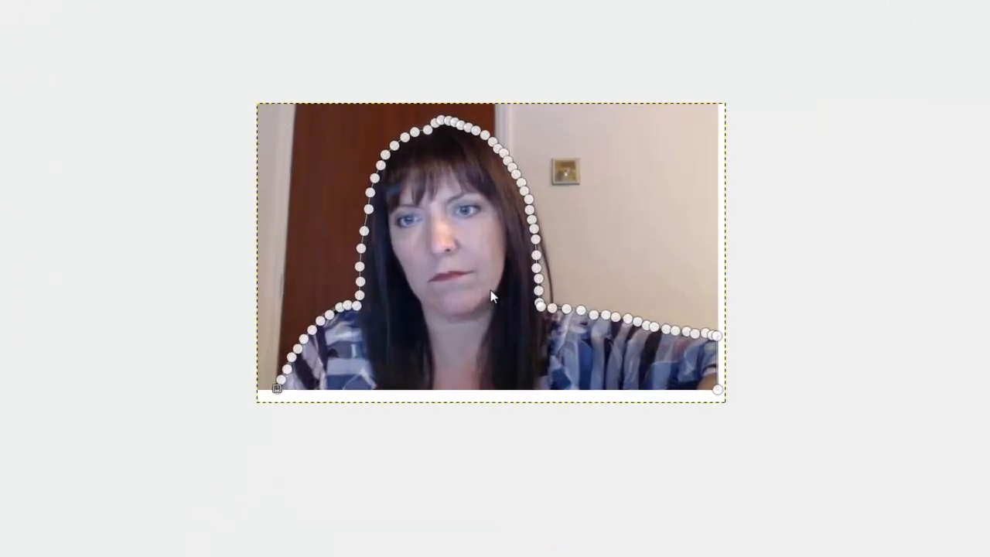
{"action": "right_click", "coordinate": [487, 302]}
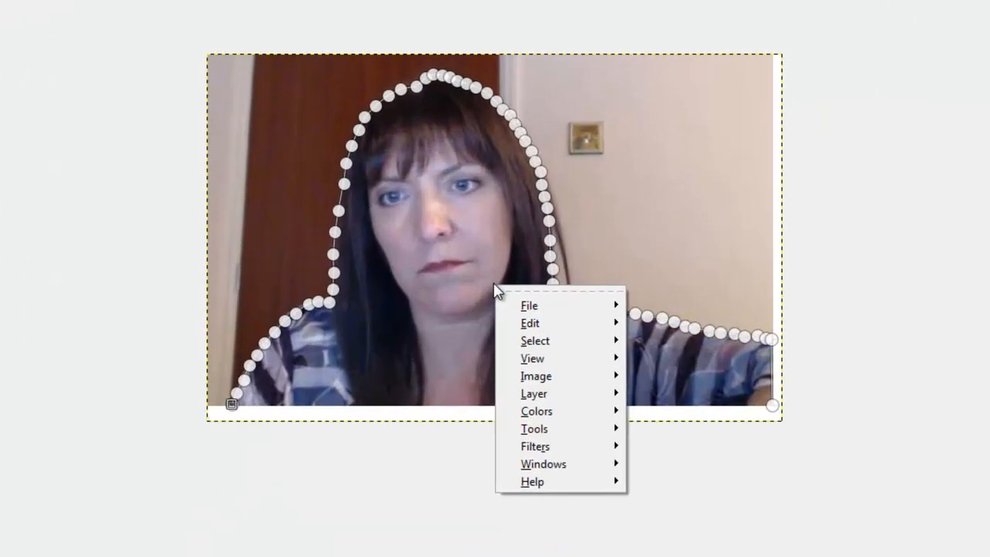
{"action": "mouse_move", "coordinate": [542, 343]}
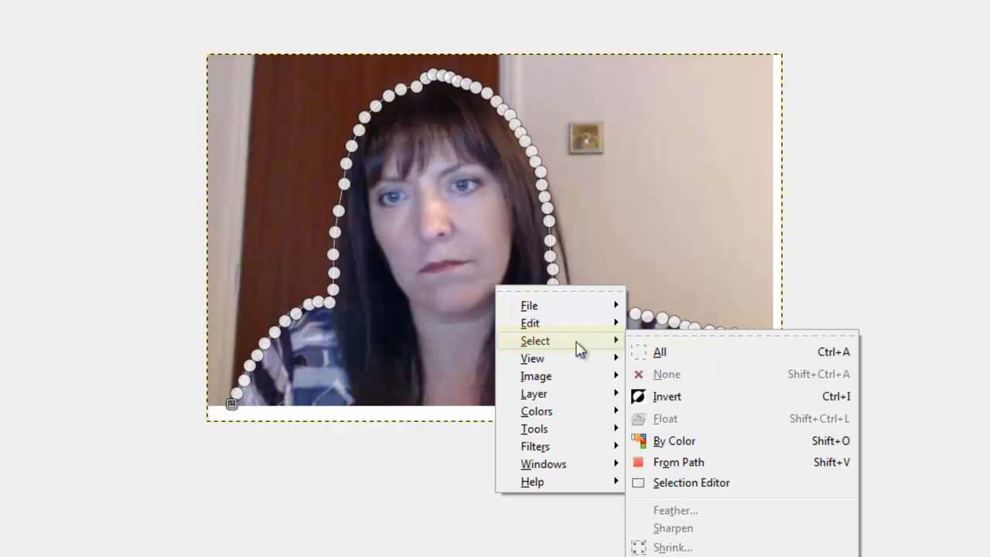
{"action": "left_click", "coordinate": [691, 462]}
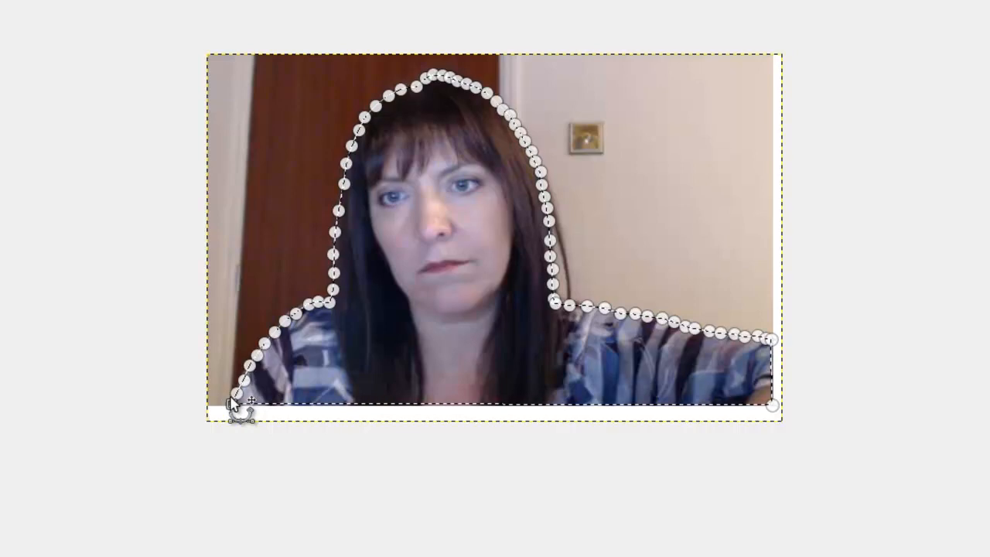
Step: Invert the selection and delete the background, leaving the woman on transparency
{"action": "right_click", "coordinate": [502, 270]}
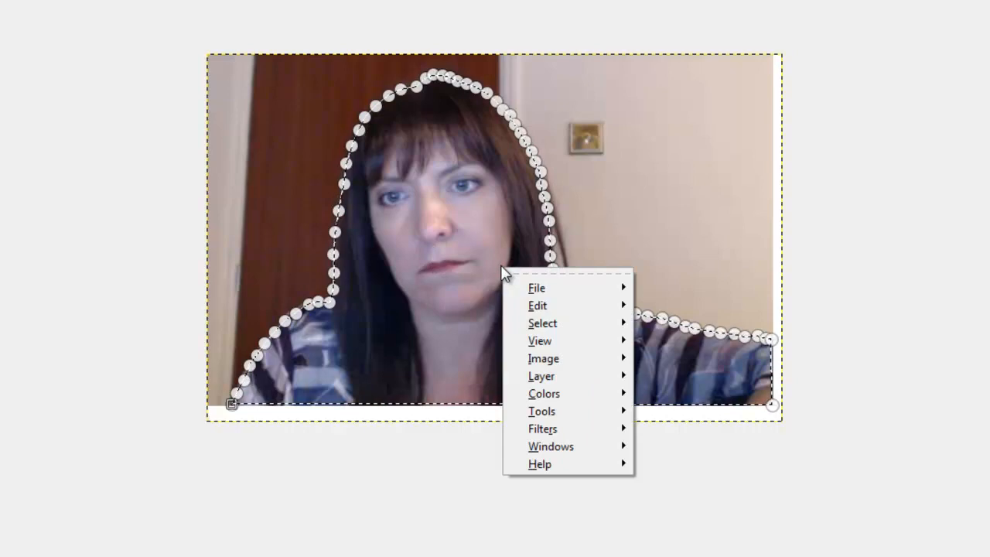
{"action": "mouse_move", "coordinate": [554, 327]}
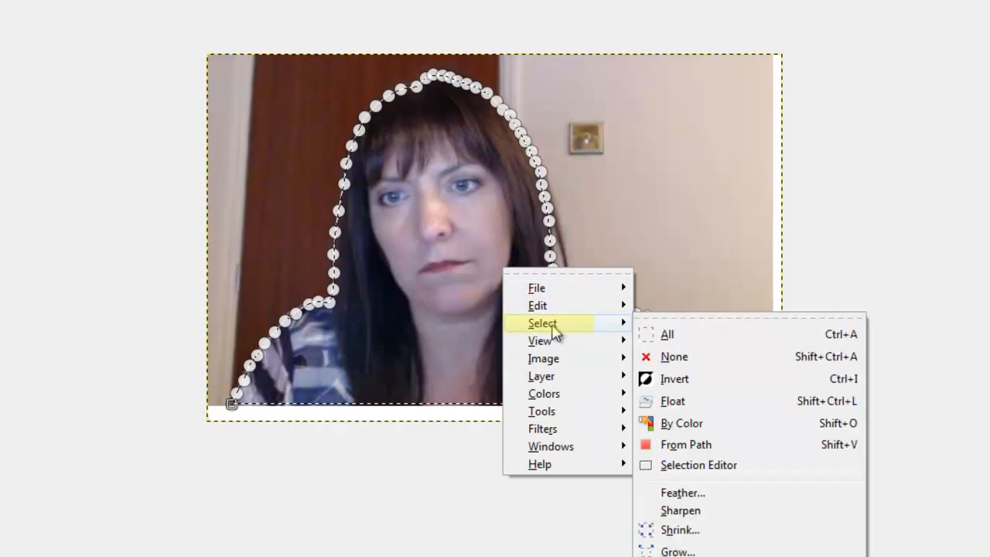
{"action": "left_click", "coordinate": [662, 380]}
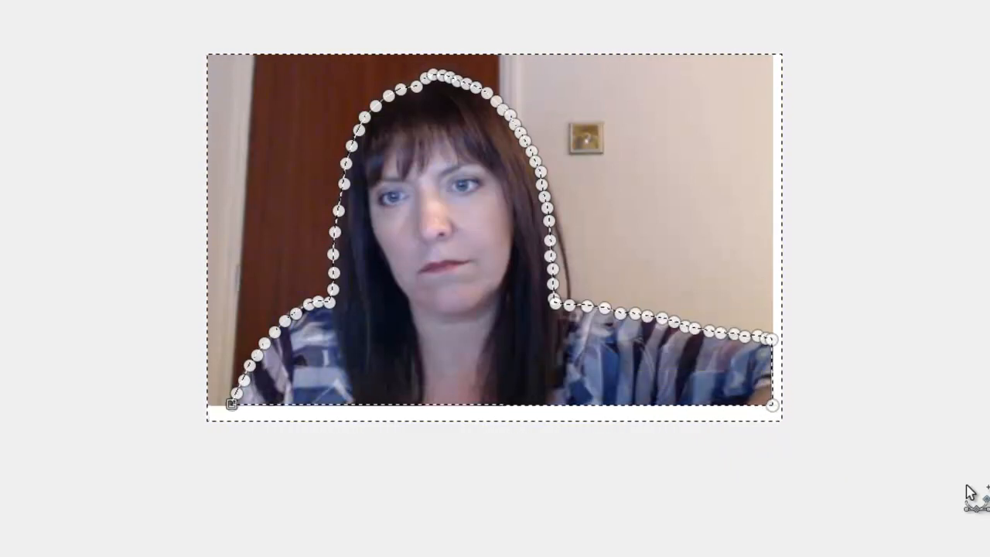
{"action": "key", "text": "Delete"}
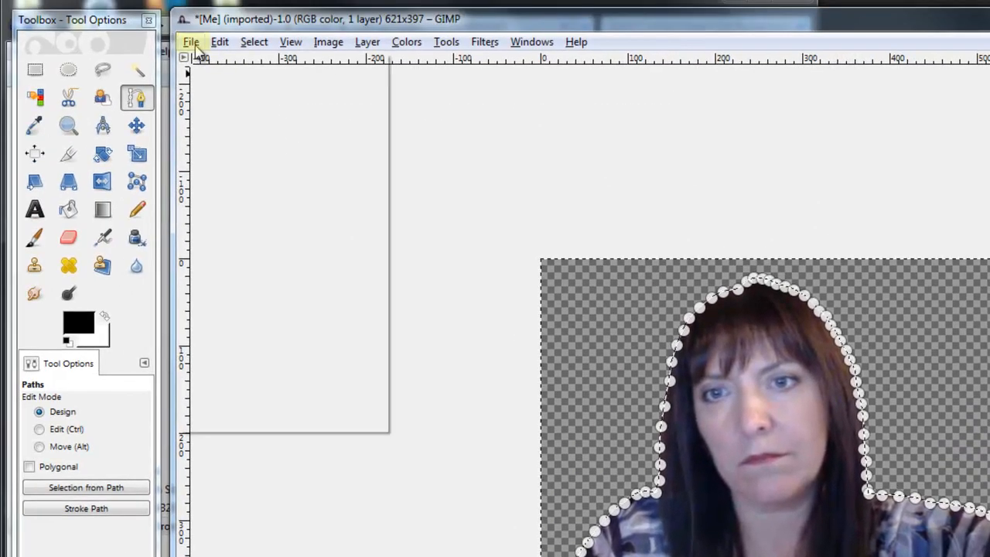
Step: In the Export Image dialog, set the file type to PNG image
{"action": "left_click", "coordinate": [194, 45]}
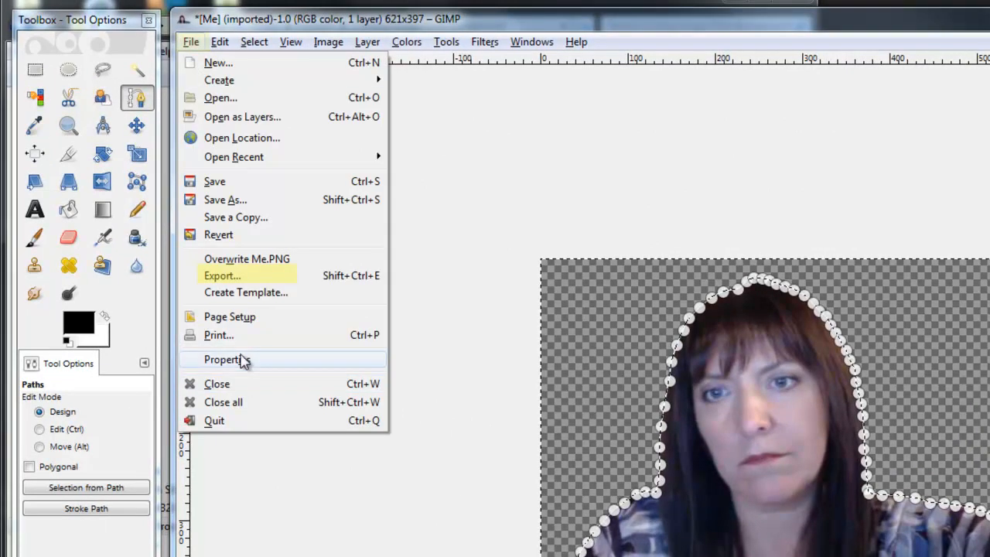
{"action": "left_click", "coordinate": [222, 276]}
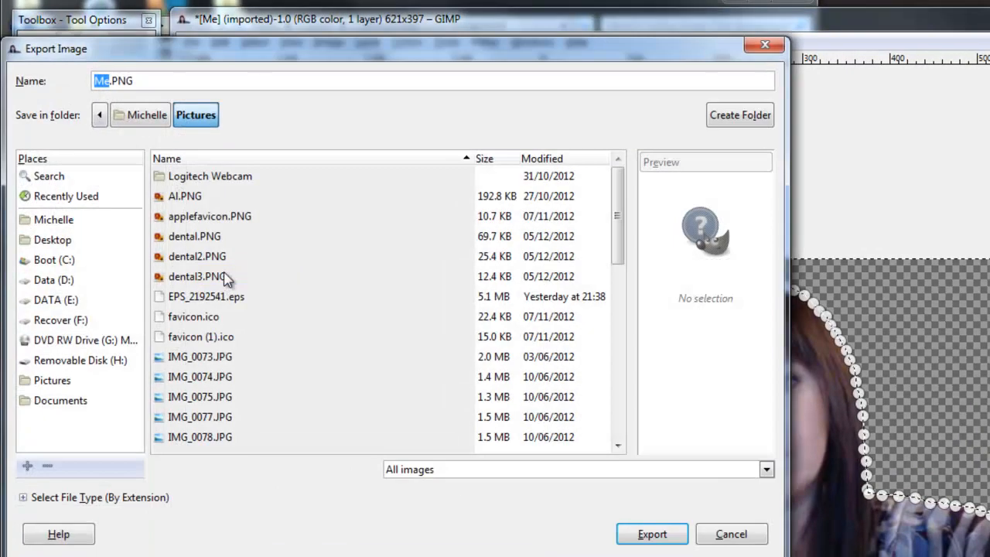
{"action": "left_click", "coordinate": [136, 82]}
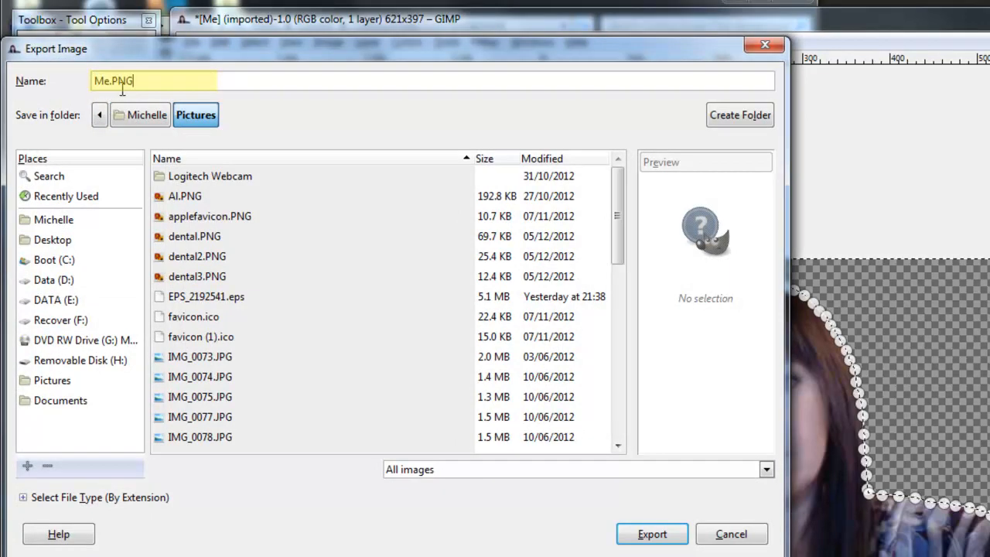
{"action": "left_click", "coordinate": [24, 499]}
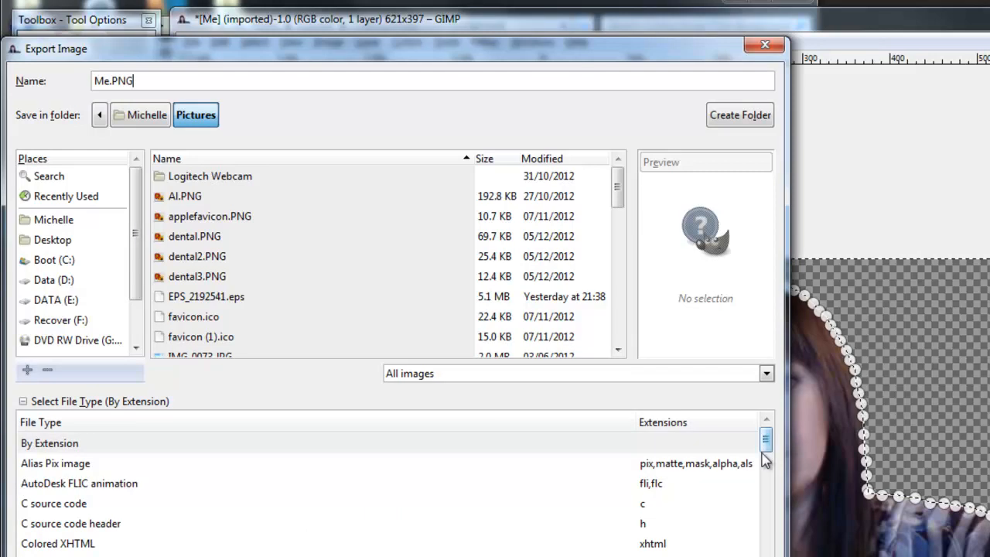
{"action": "left_click_drag", "start_coordinate": [765, 442], "coordinate": [770, 528]}
{"action": "left_click", "coordinate": [45, 484]}
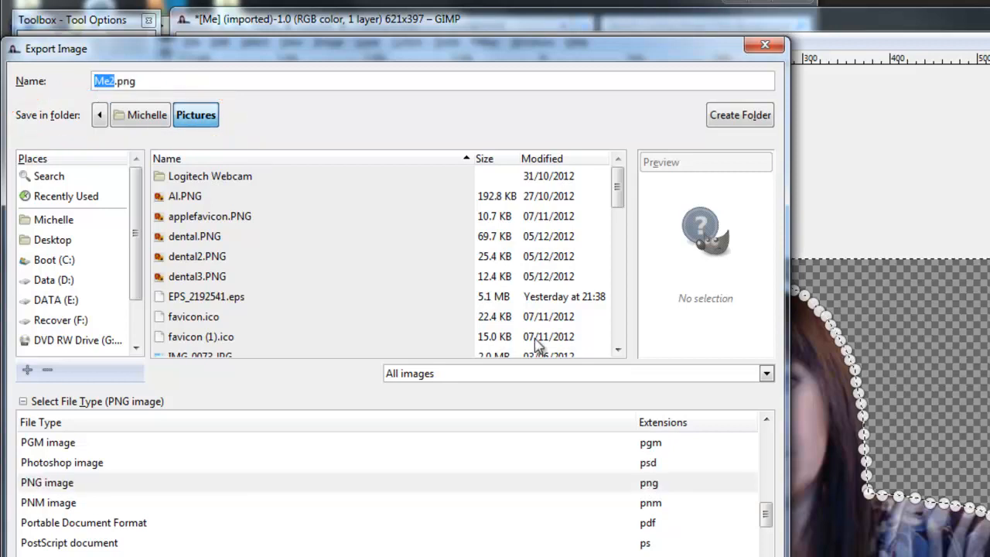
Step: Finish the file name and export the PNG with Save background color unticked
{"action": "type", "text": "M"}
{"action": "type", "text": "ell"}
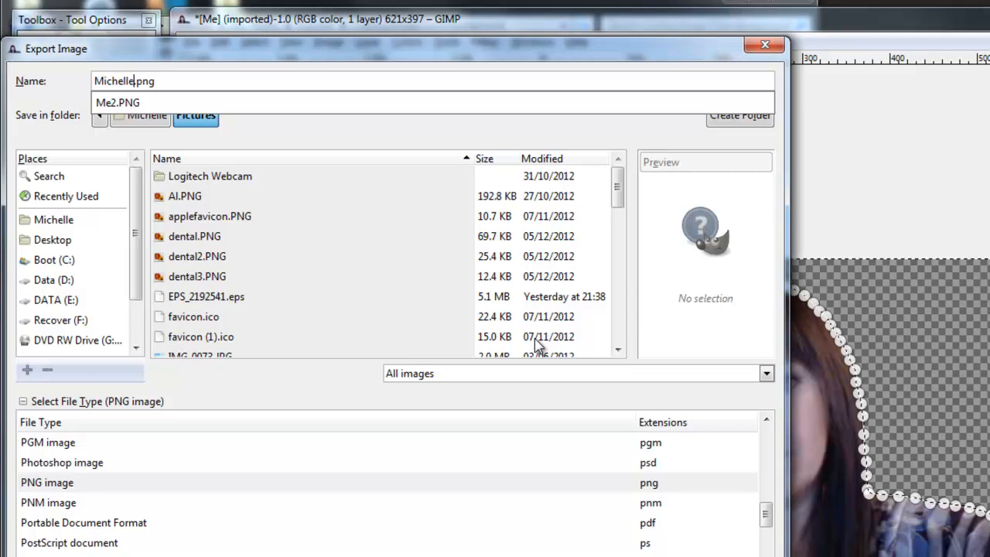
{"action": "left_click", "coordinate": [555, 526]}
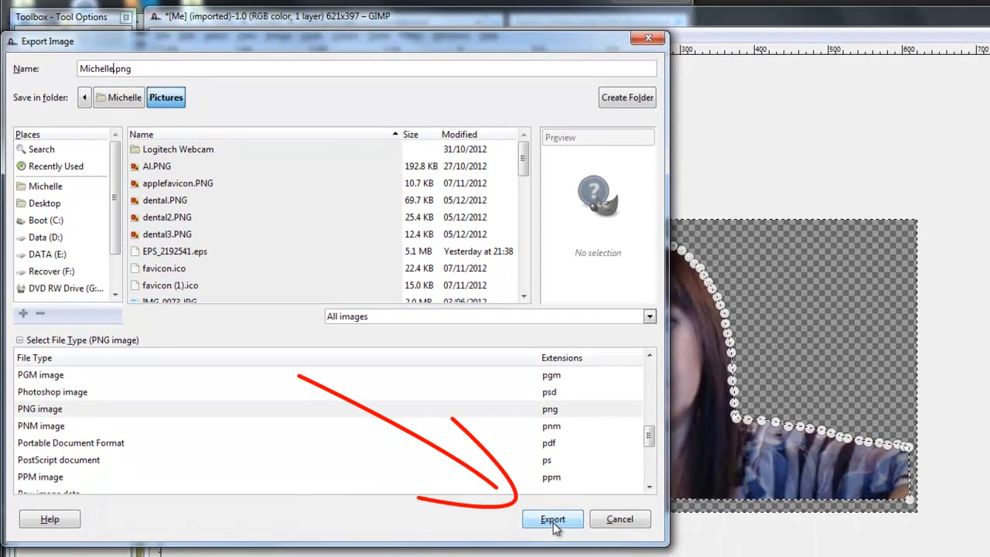
{"action": "left_click", "coordinate": [554, 519]}
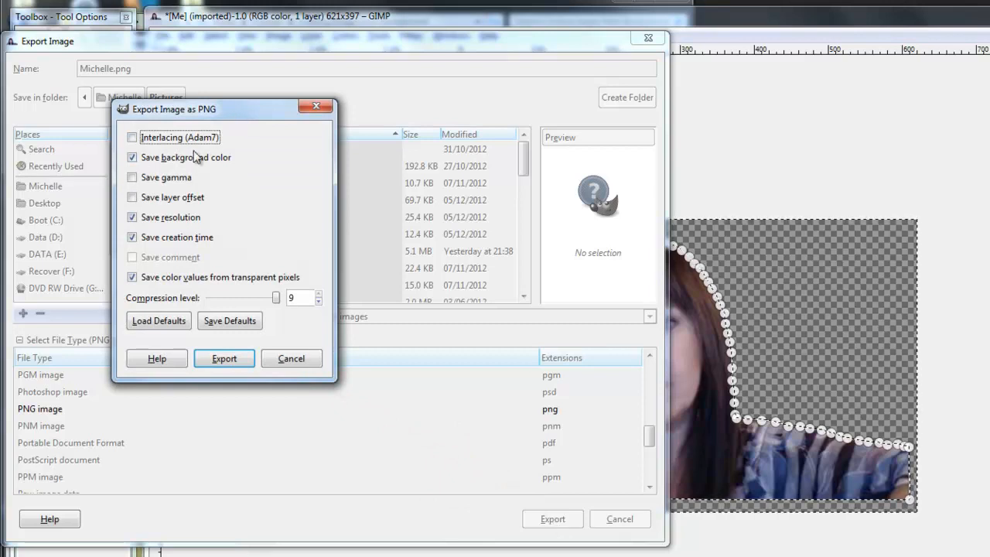
{"action": "left_click", "coordinate": [133, 159]}
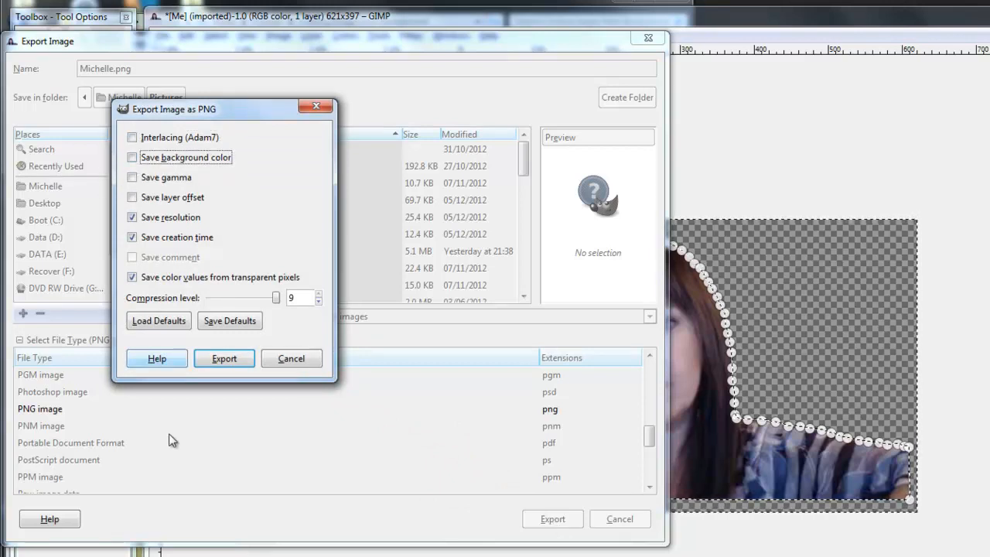
{"action": "left_click", "coordinate": [223, 361]}
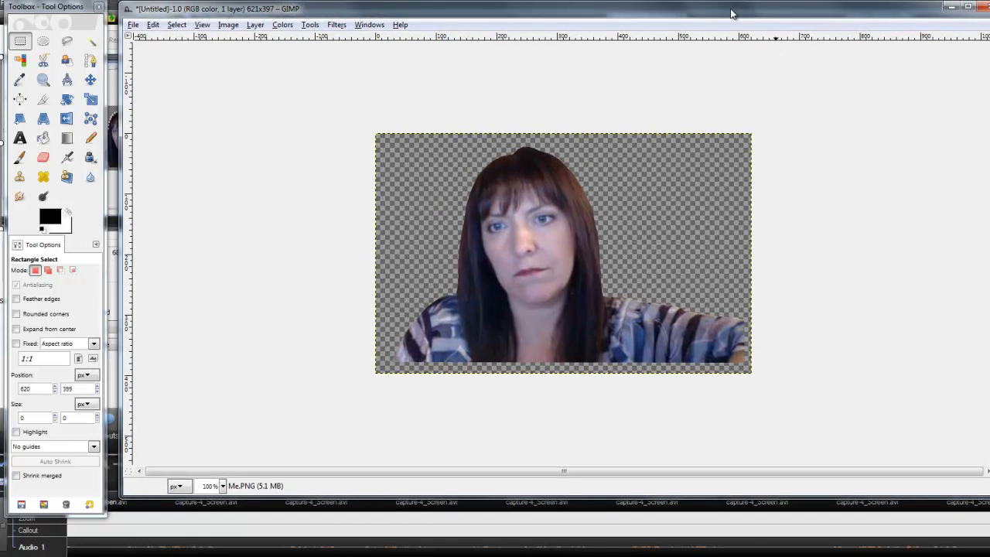
Step: Save the cut-out as an .xcf file in the Pictures folder, then close its image window
{"action": "left_click", "coordinate": [135, 30]}
{"action": "left_click", "coordinate": [150, 137]}
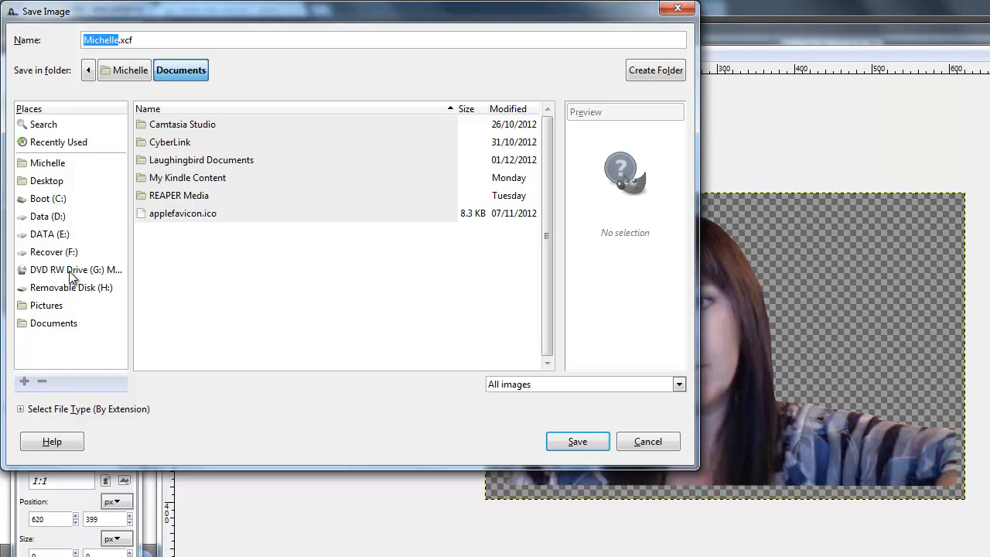
{"action": "left_click", "coordinate": [55, 306]}
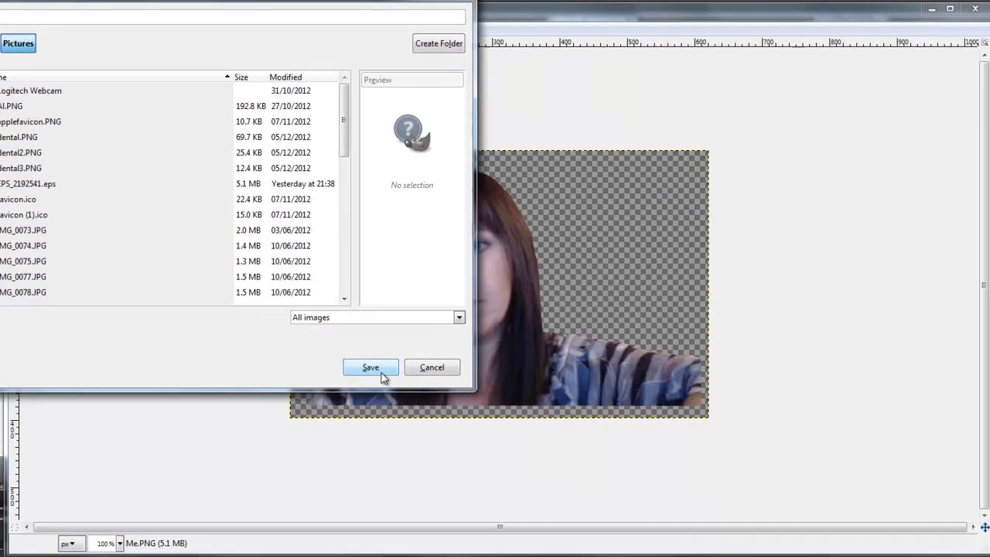
{"action": "left_click", "coordinate": [577, 442]}
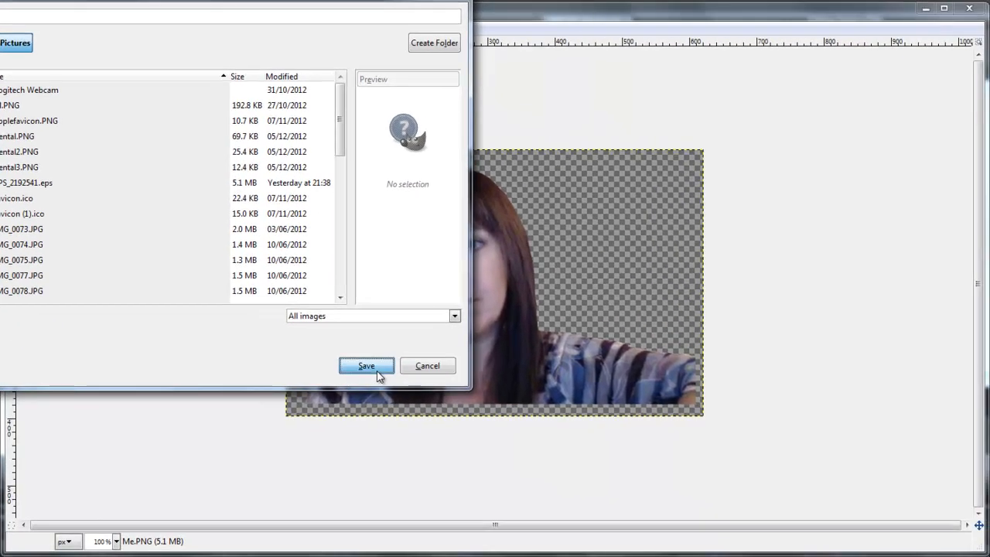
{"action": "left_click", "coordinate": [970, 10]}
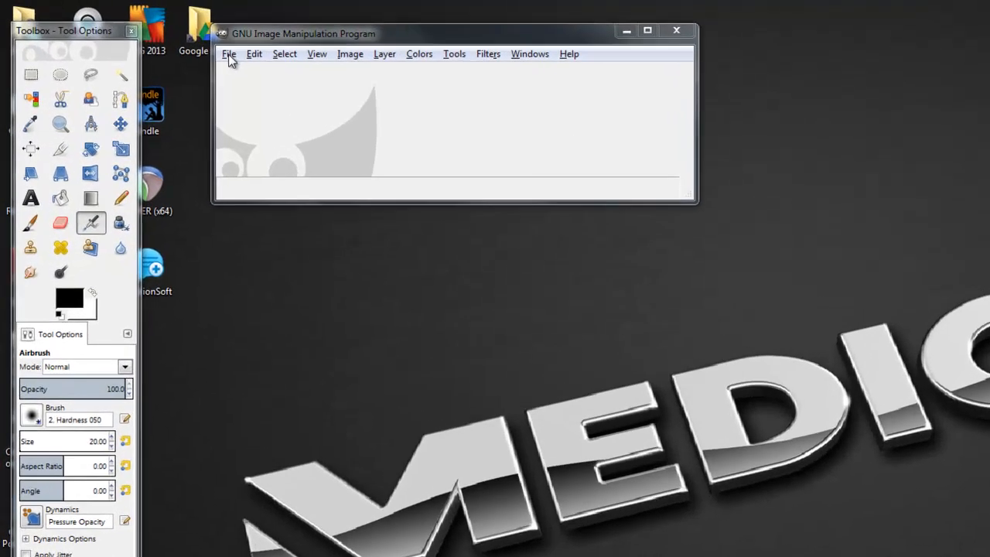
Step: Open canstockphoto4132189.jpg from the File > Open Recent list
{"action": "left_click", "coordinate": [153, 36]}
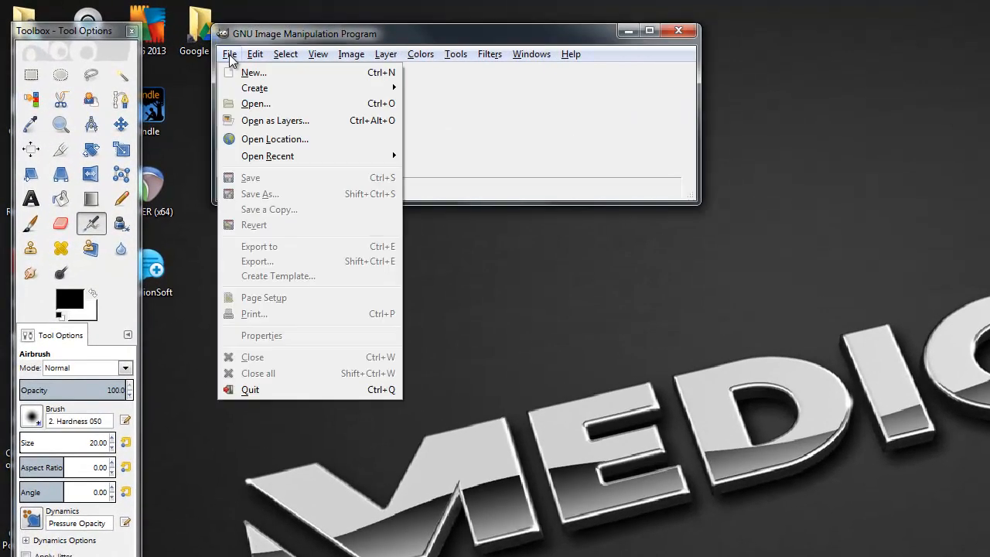
{"action": "mouse_move", "coordinate": [288, 156]}
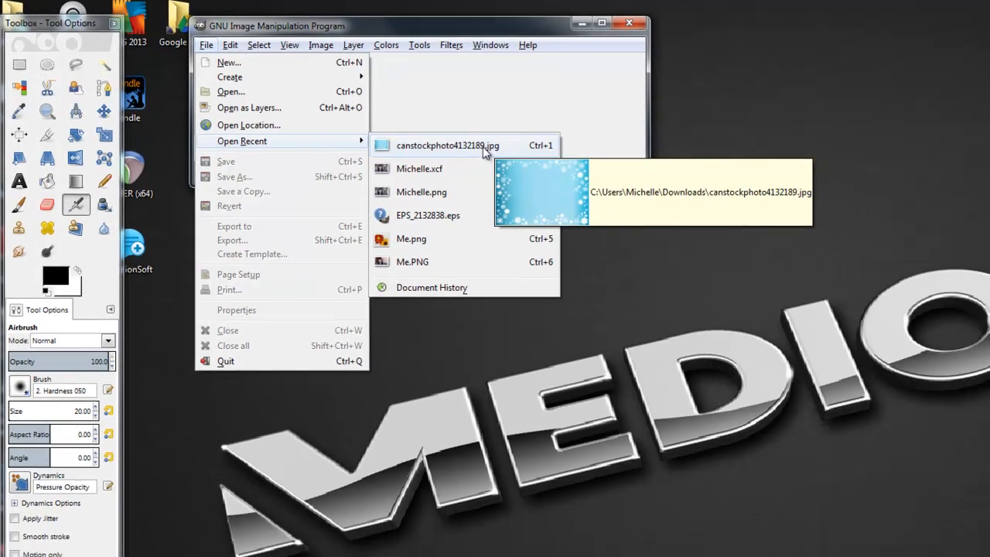
{"action": "left_click", "coordinate": [525, 162]}
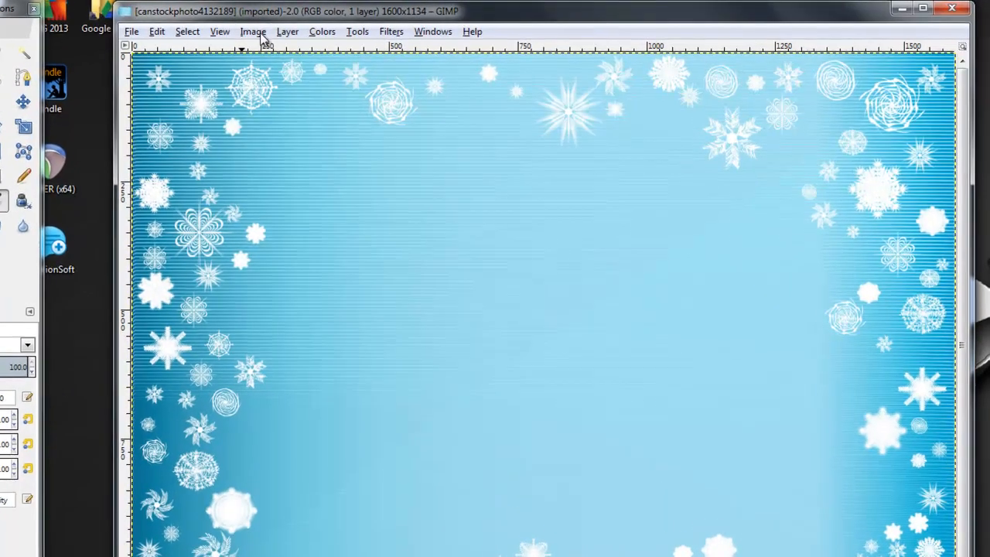
{"action": "left_click", "coordinate": [258, 26]}
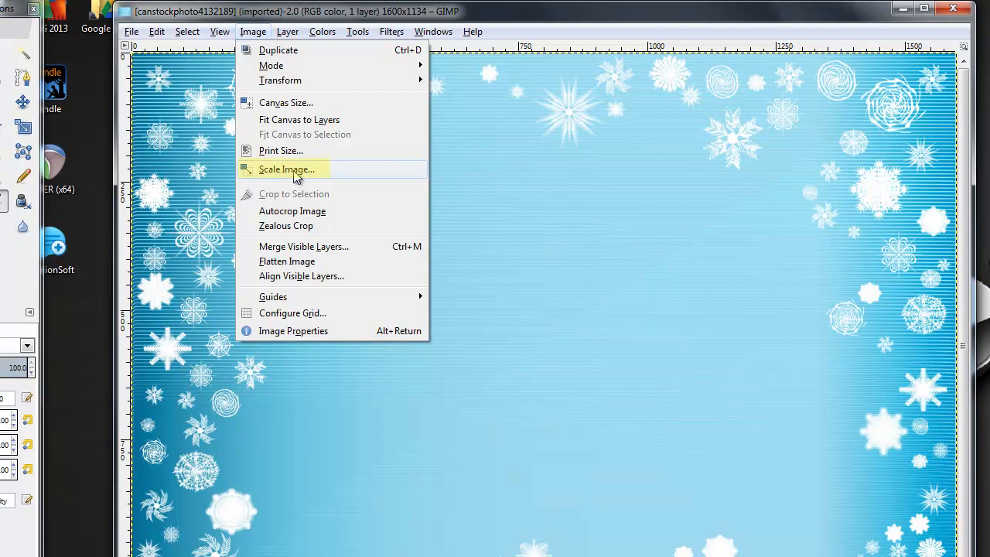
Step: Scale the image to 851 × 315 px with the chain unlinked, then view it at 100%
{"action": "left_click", "coordinate": [293, 170]}
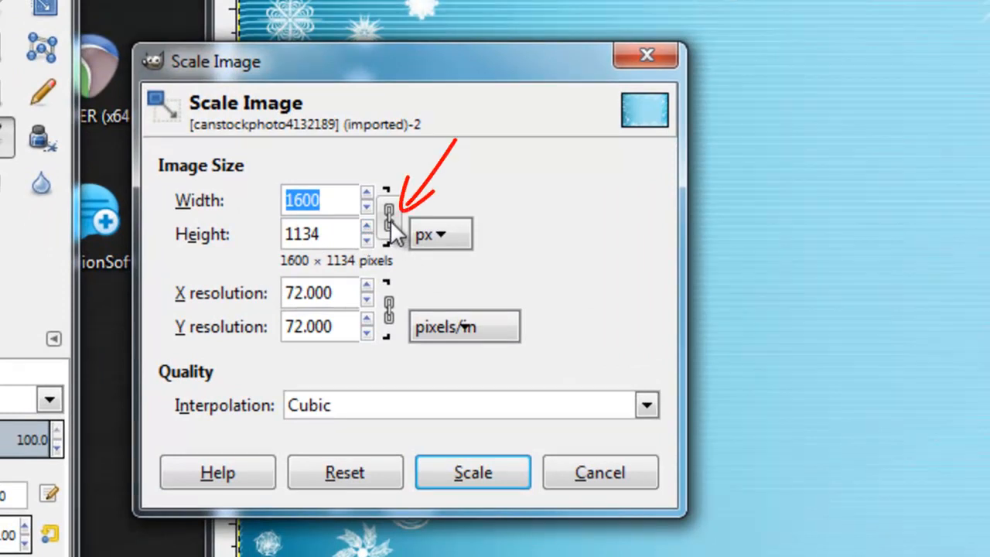
{"action": "left_click", "coordinate": [390, 220]}
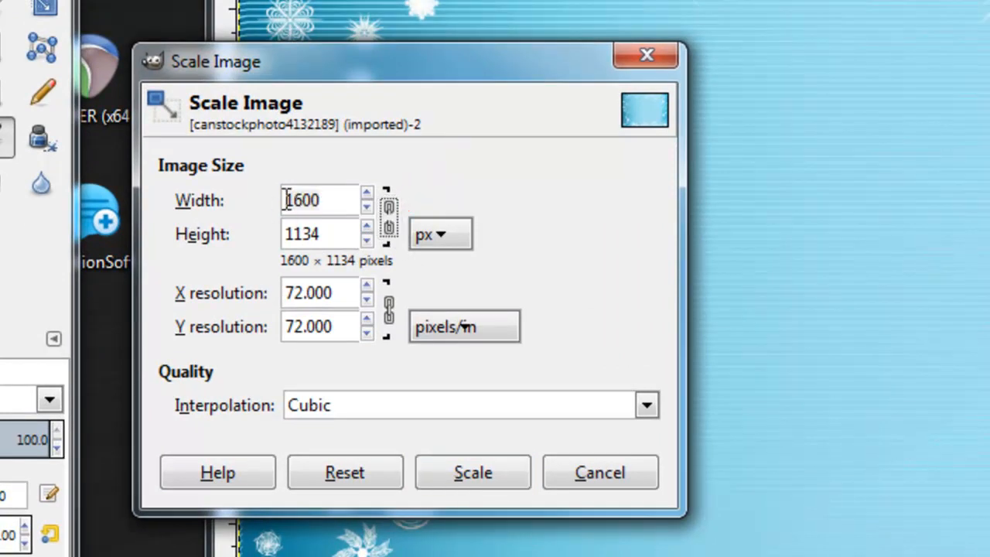
{"action": "double_click", "coordinate": [325, 199]}
{"action": "type", "text": "851"}
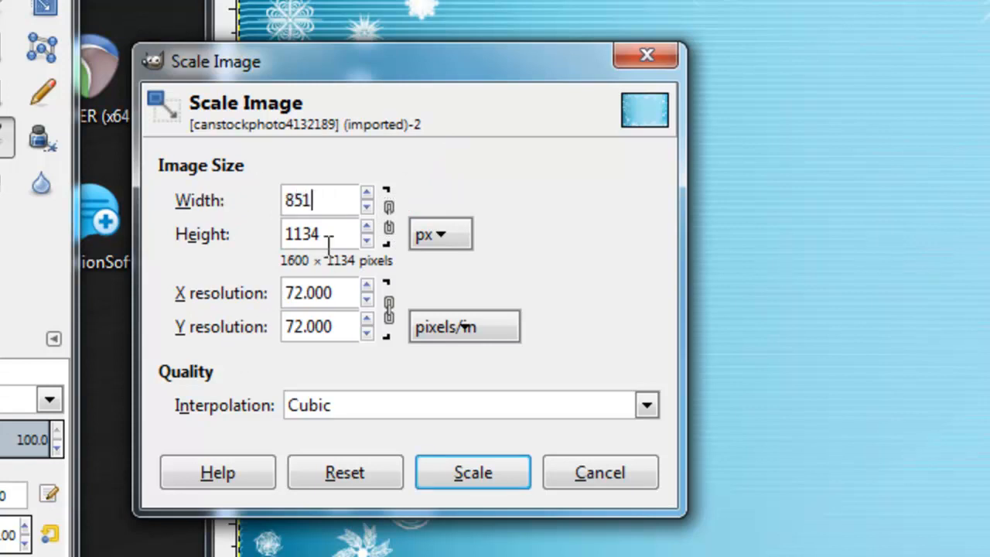
{"action": "key", "text": "Tab"}
{"action": "type", "text": "315"}
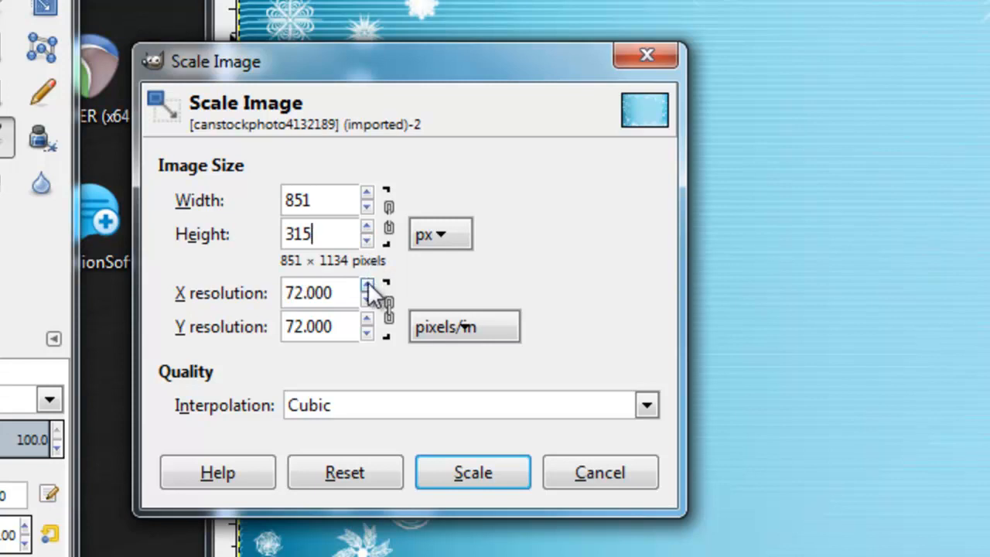
{"action": "left_click", "coordinate": [466, 465]}
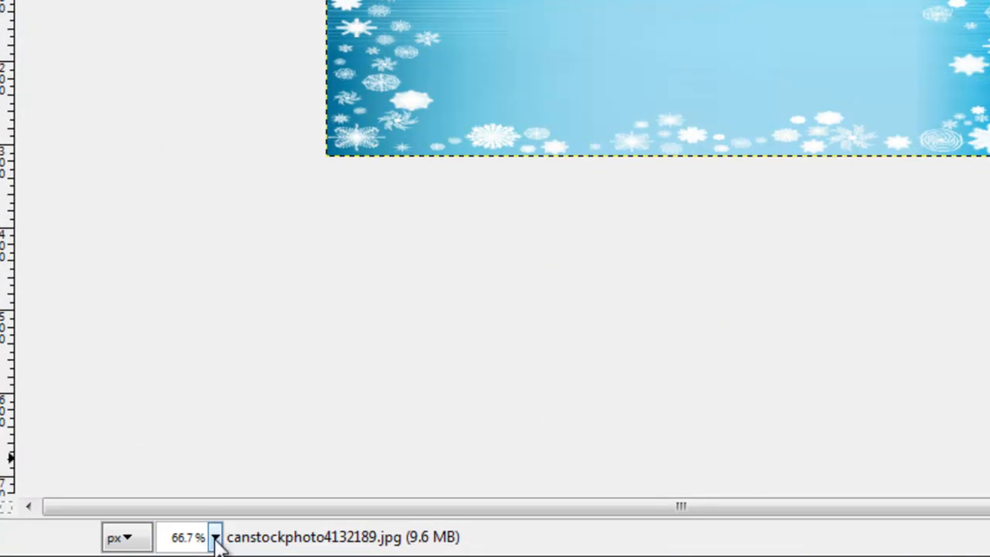
{"action": "left_click", "coordinate": [216, 538]}
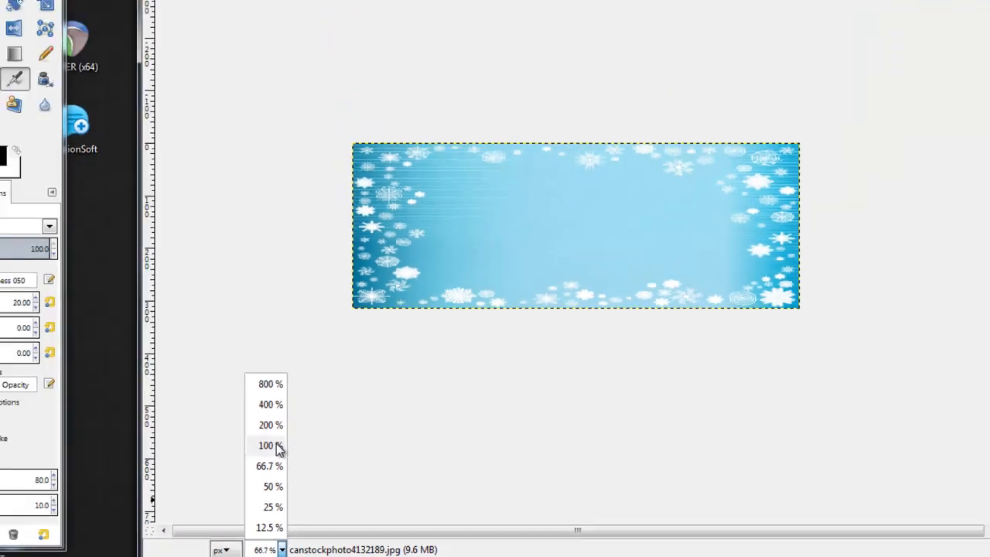
{"action": "left_click", "coordinate": [206, 373]}
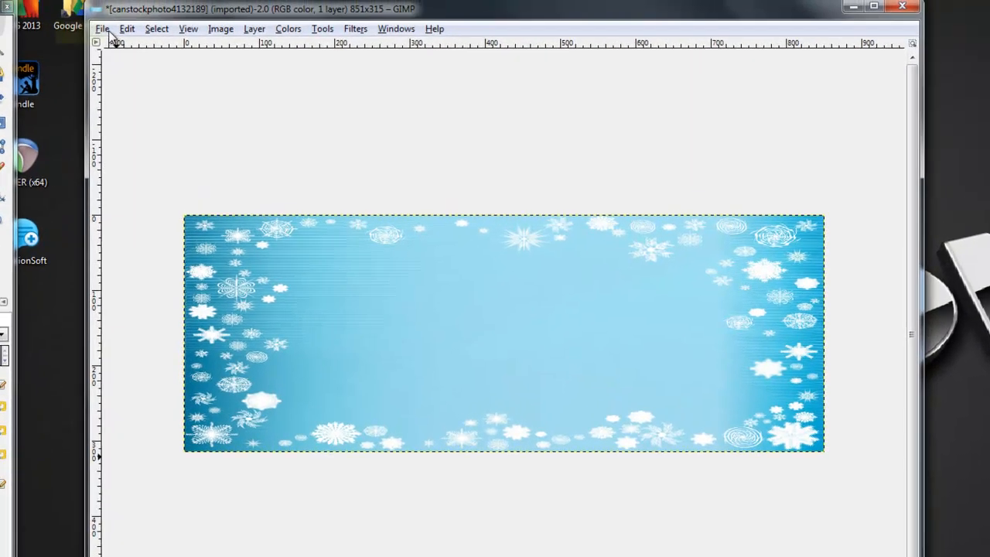
Step: Open the cut-out portrait PNG and place its window beside the snowflake banner
{"action": "left_click", "coordinate": [198, 17]}
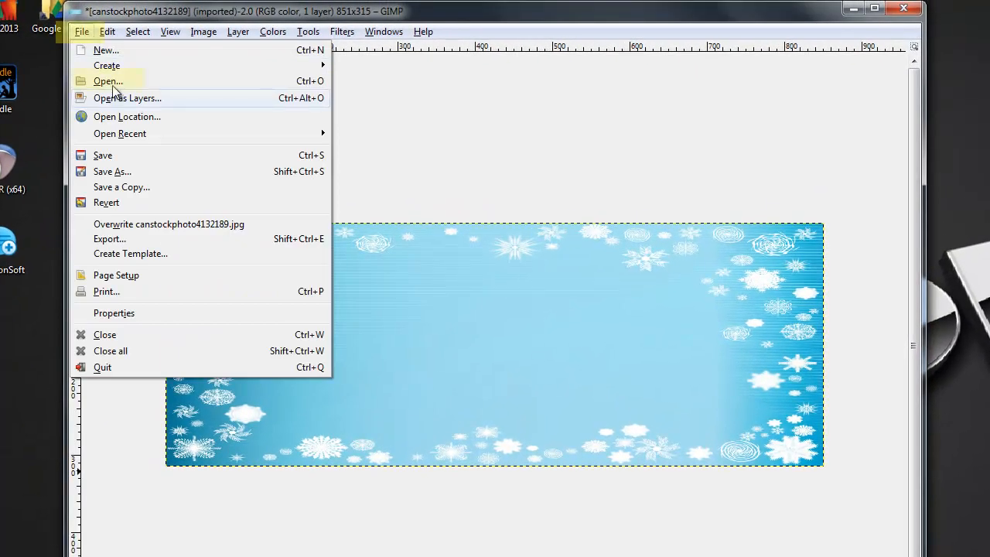
{"action": "left_click", "coordinate": [104, 81]}
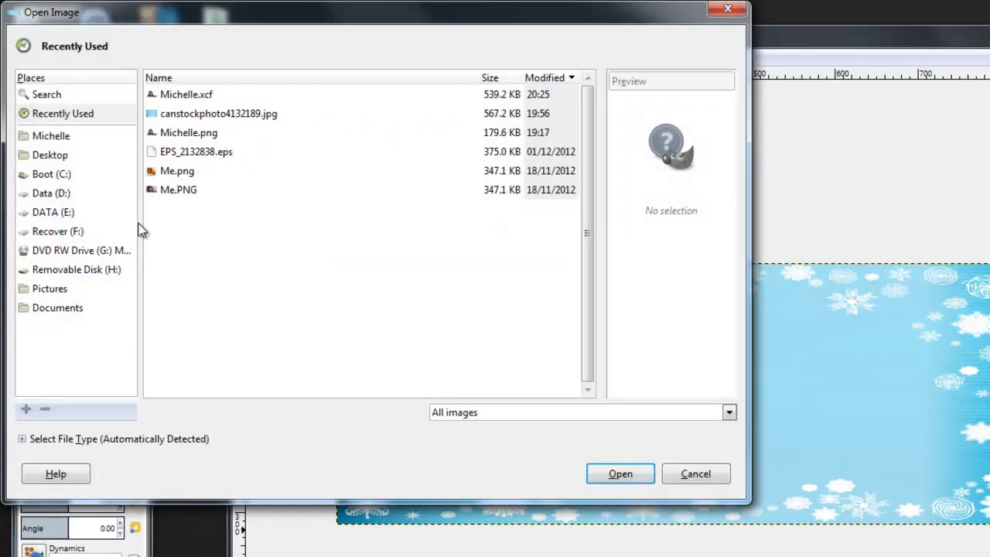
{"action": "left_click", "coordinate": [195, 140]}
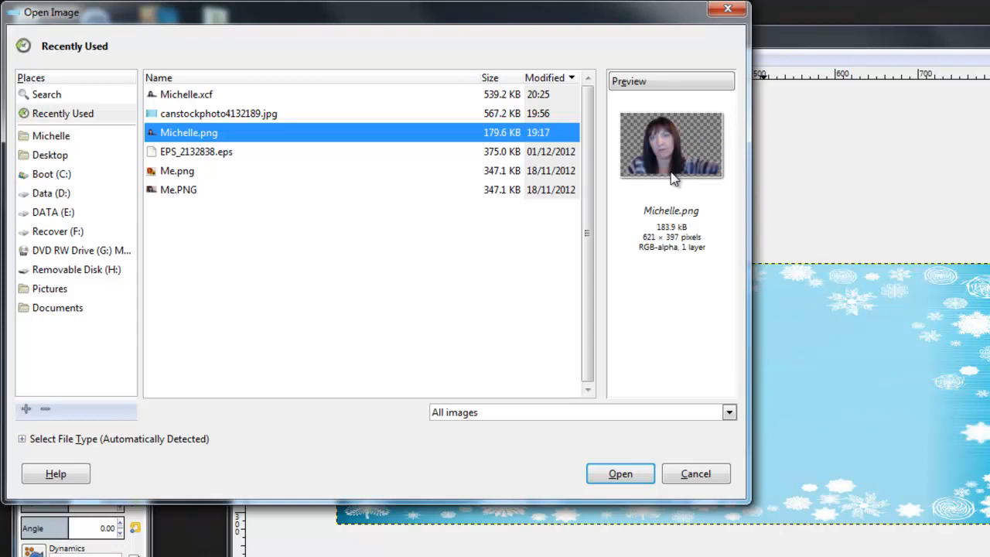
{"action": "left_click", "coordinate": [632, 471]}
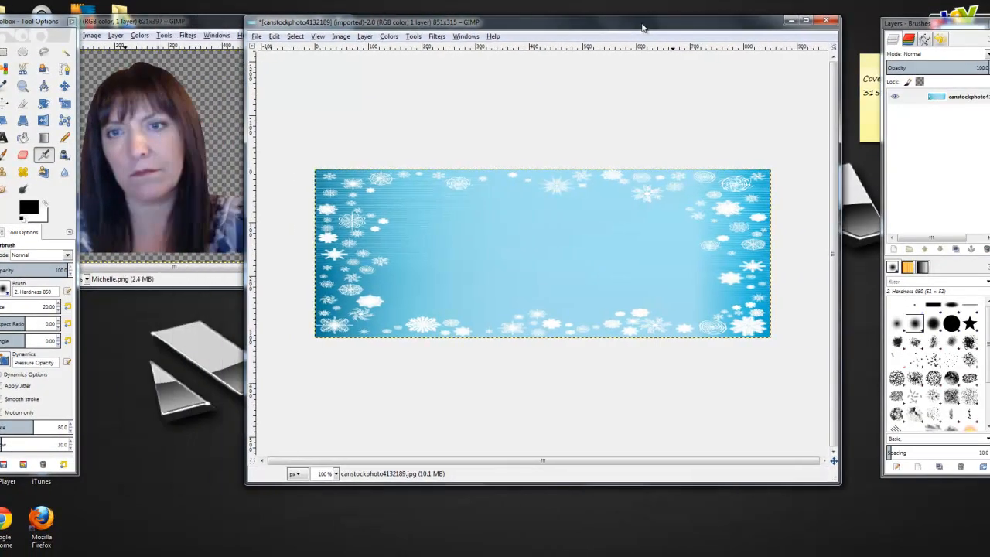
{"action": "left_click_drag", "start_coordinate": [642, 28], "coordinate": [694, 28]}
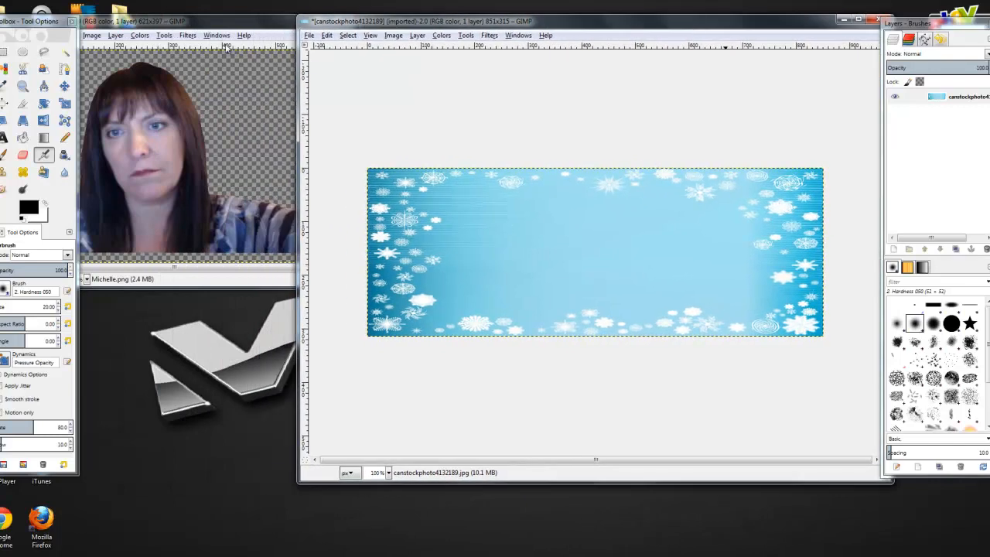
{"action": "left_click_drag", "start_coordinate": [178, 22], "coordinate": [196, 57]}
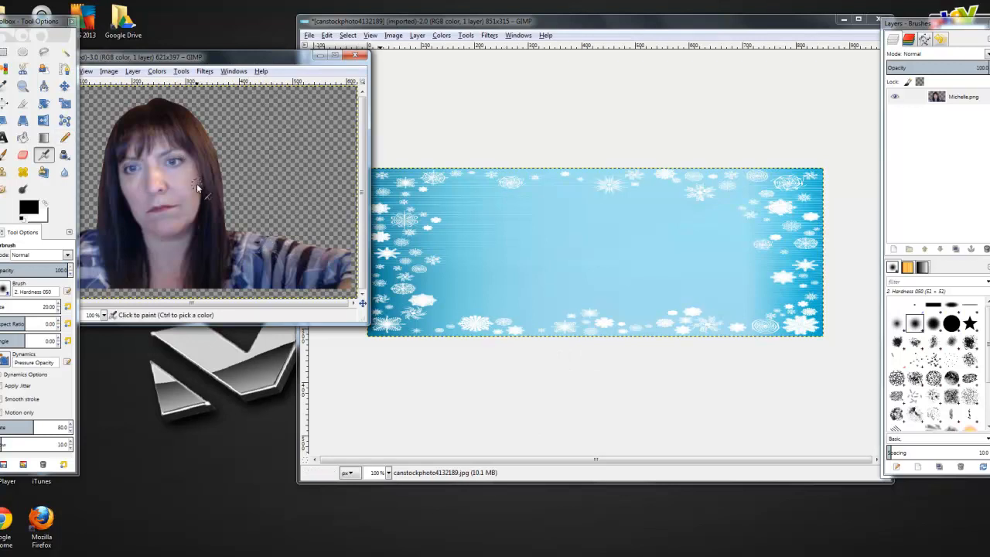
{"action": "left_click_drag", "start_coordinate": [155, 57], "coordinate": [209, 61]}
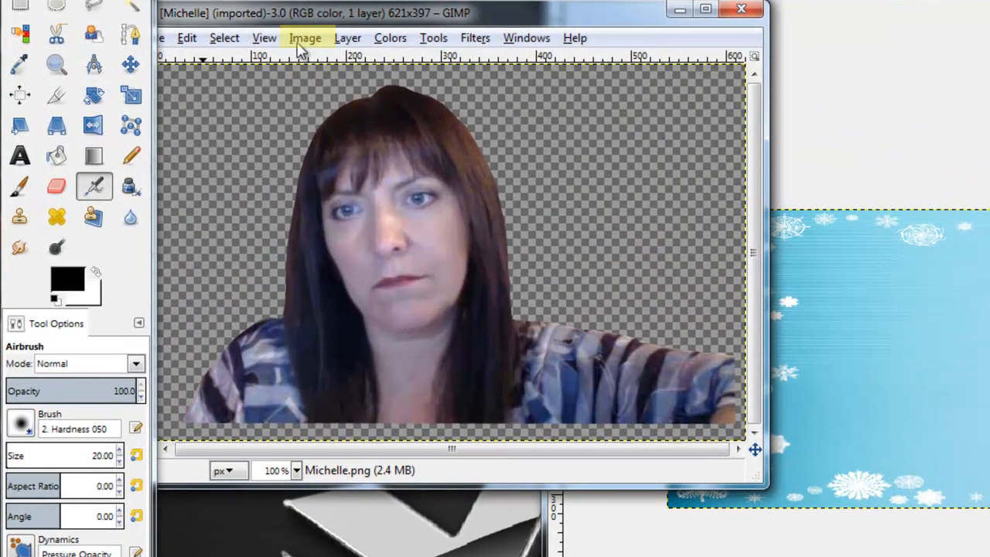
Step: Scale the Michelle.png cut-out to 50 percent width, giving 311 × 199 pixels
{"action": "left_click", "coordinate": [221, 58]}
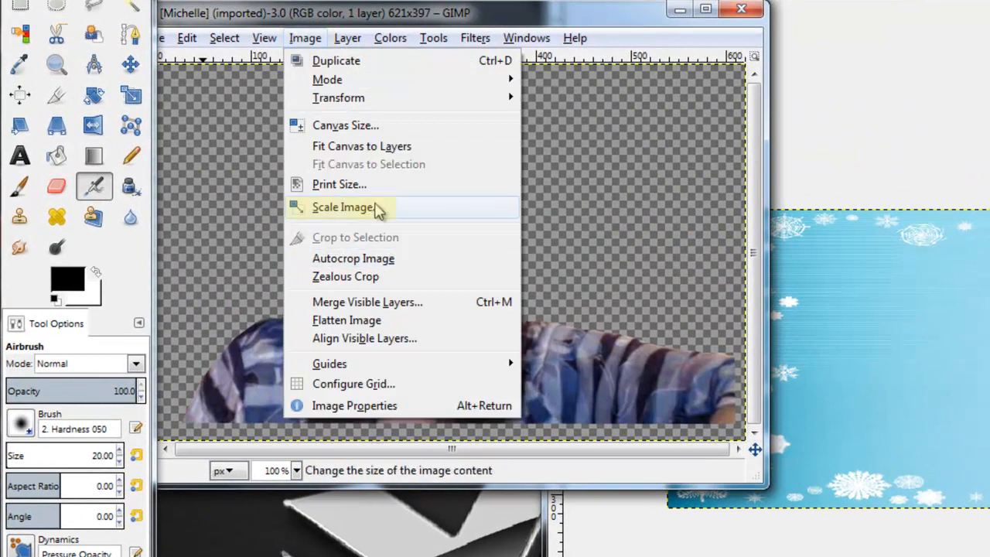
{"action": "left_click", "coordinate": [323, 207]}
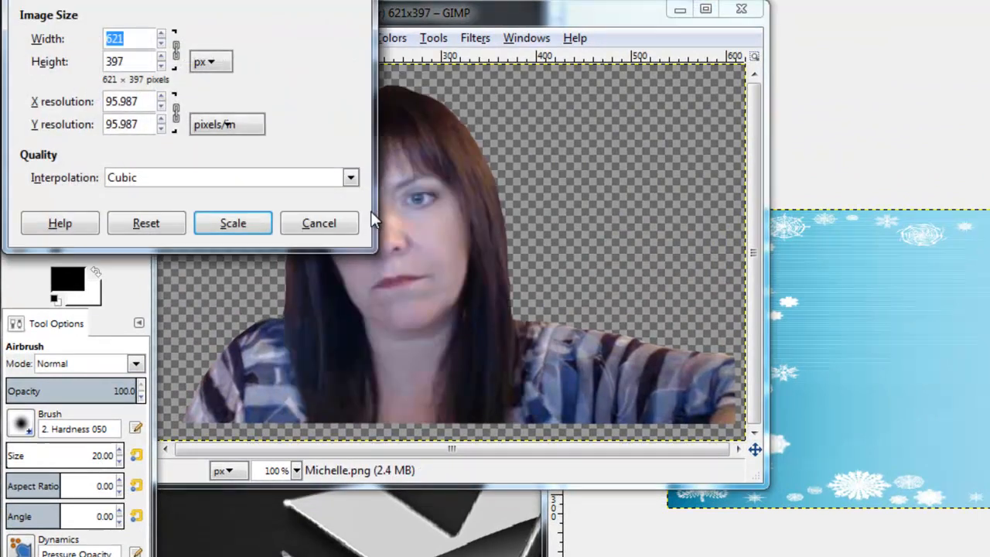
{"action": "left_click", "coordinate": [214, 67]}
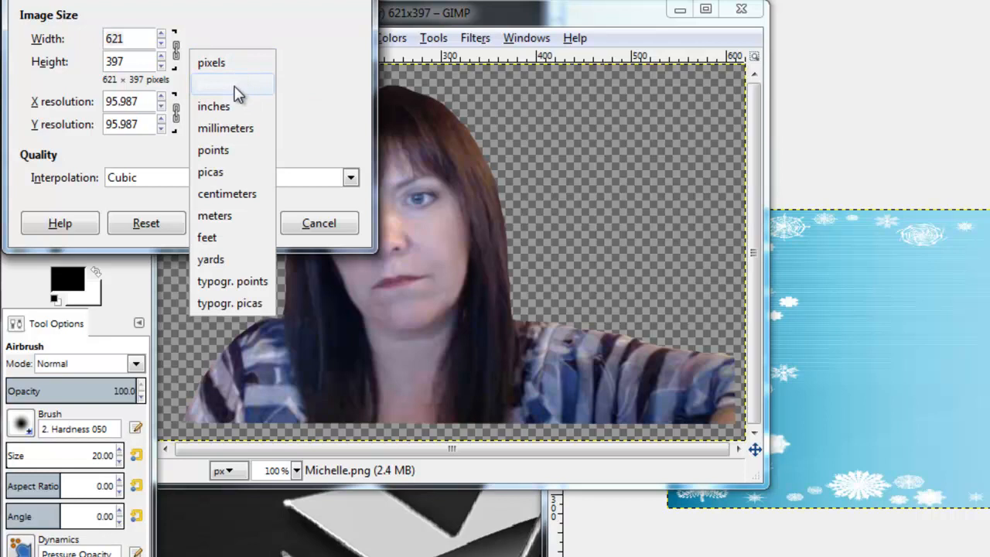
{"action": "left_click", "coordinate": [238, 85]}
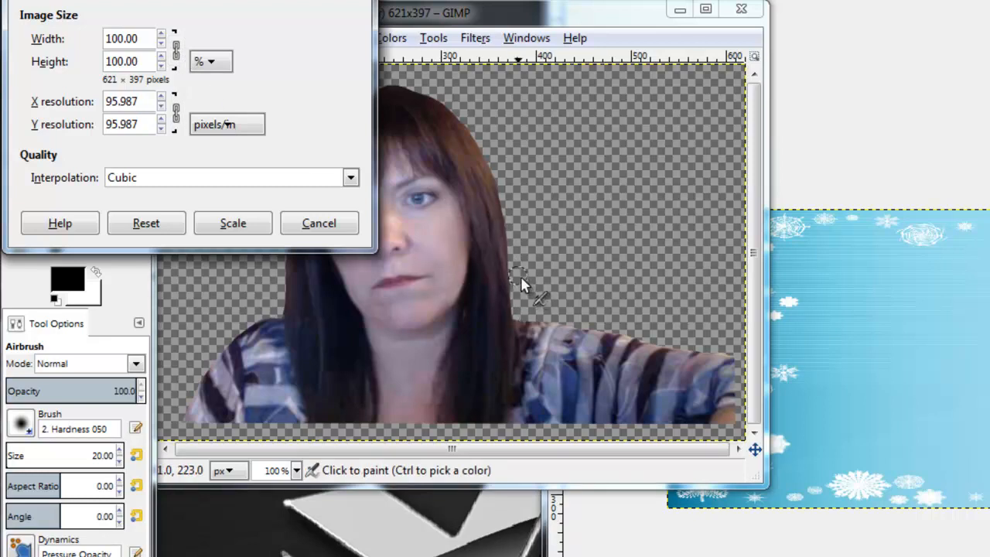
{"action": "left_click_drag", "start_coordinate": [147, 39], "coordinate": [103, 39]}
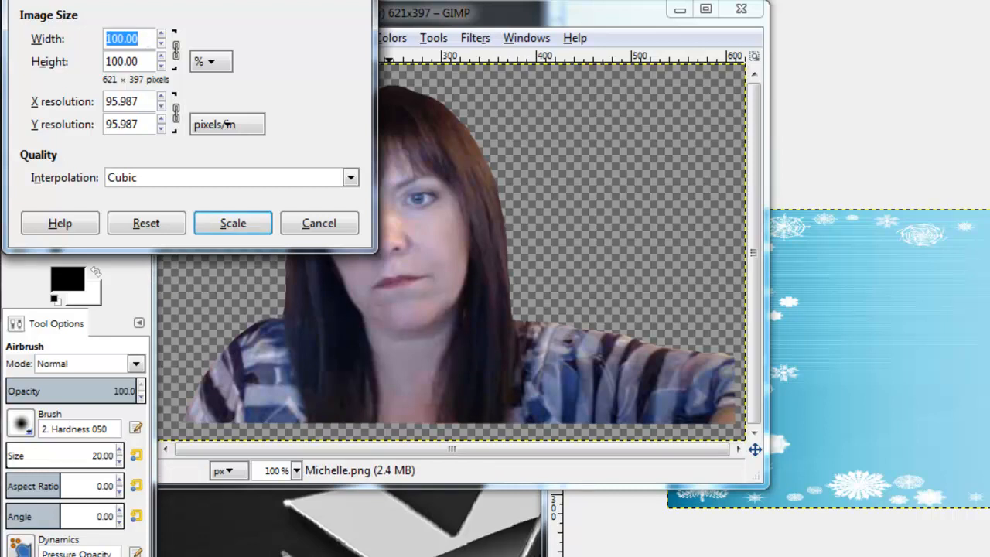
{"action": "type", "text": "50"}
{"action": "key", "text": "Return"}
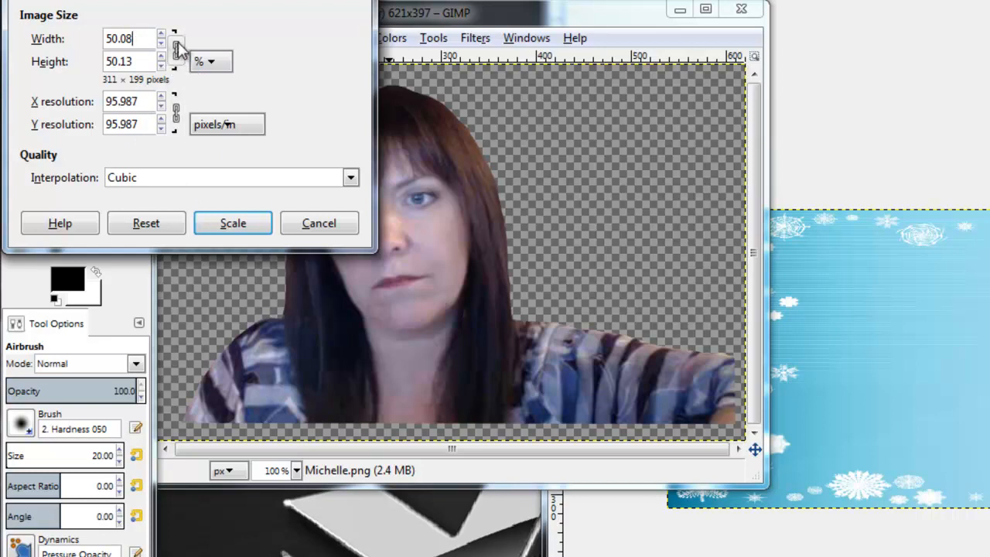
{"action": "left_click", "coordinate": [245, 226]}
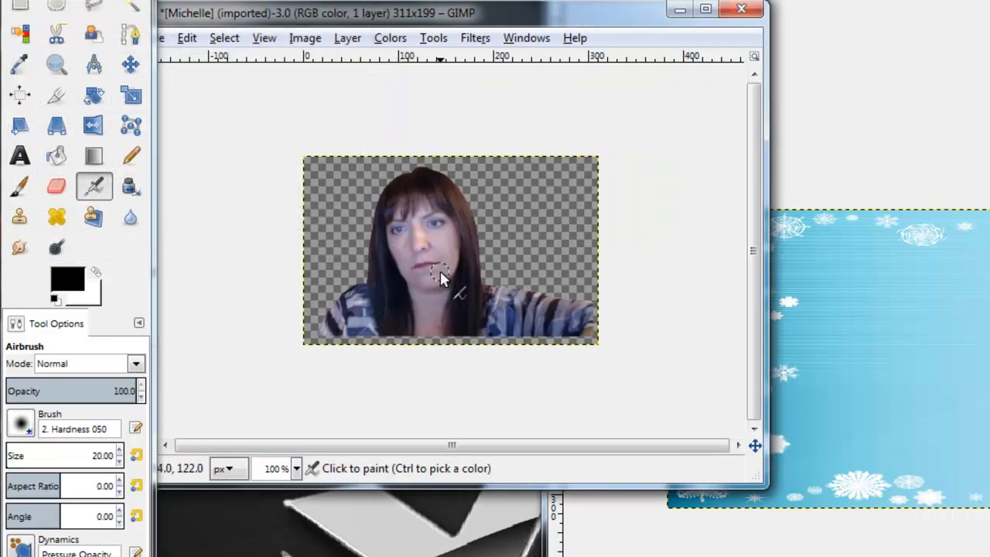
{"action": "left_click_drag", "start_coordinate": [487, 18], "coordinate": [557, 10]}
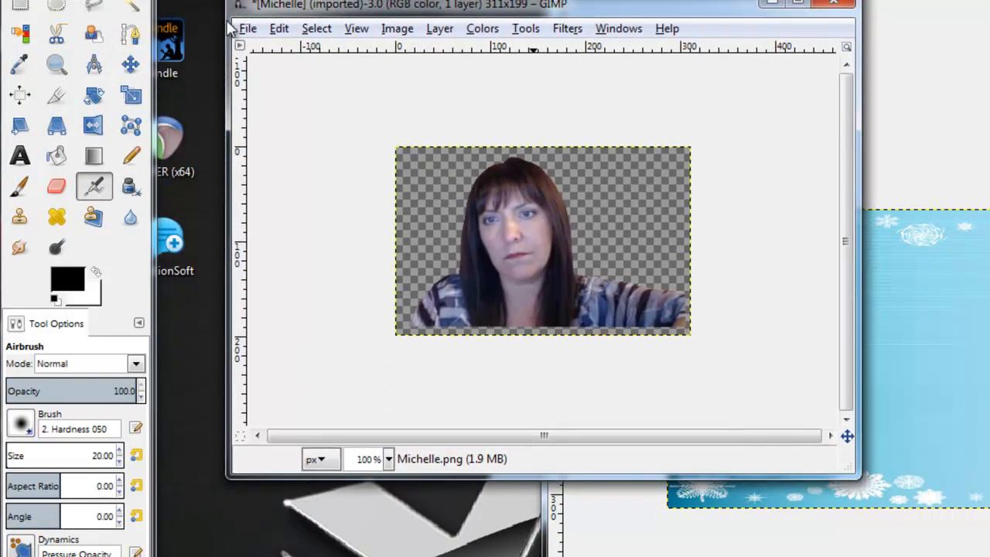
Step: Copy the half-size portrait and Paste Into the snowflake banner as a floating selection
{"action": "left_click", "coordinate": [278, 29]}
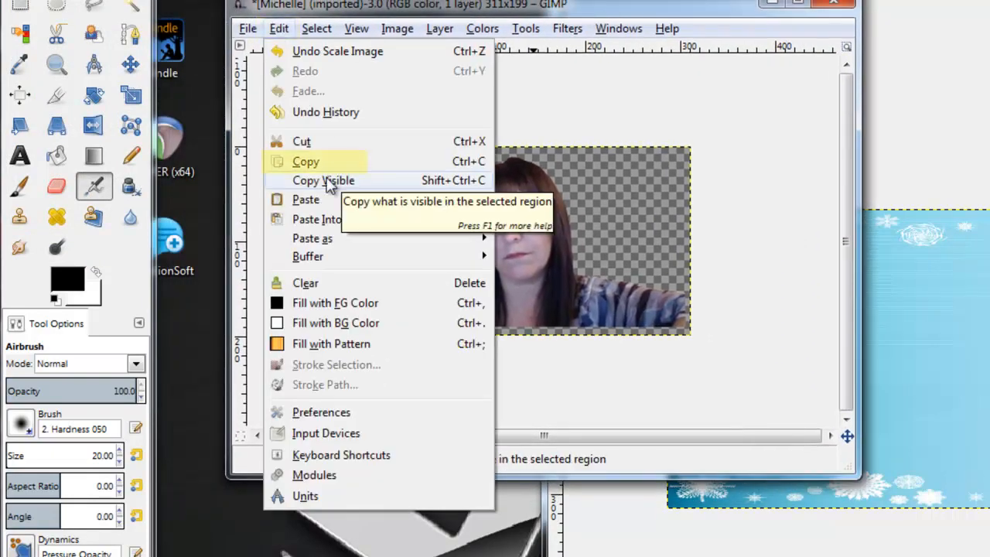
{"action": "left_click", "coordinate": [303, 161]}
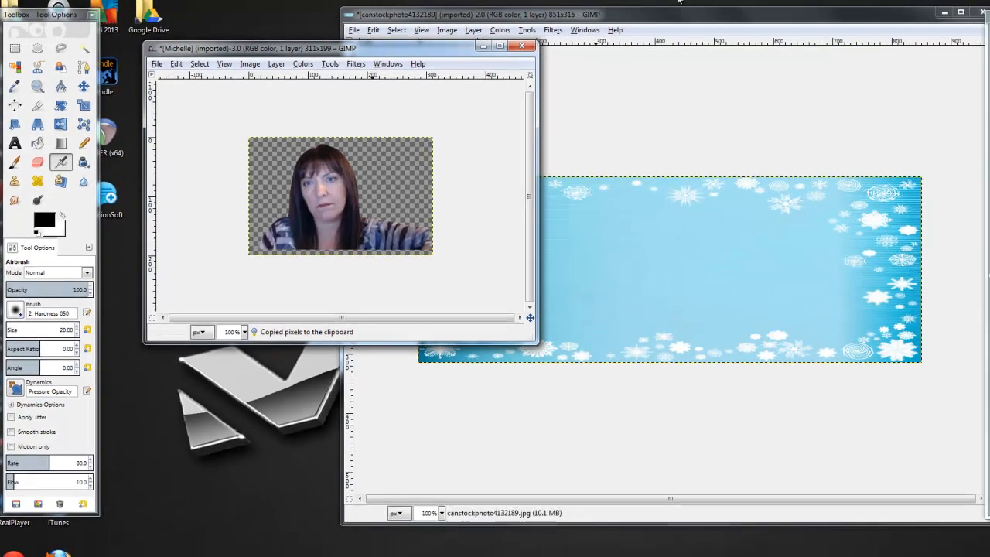
{"action": "left_click", "coordinate": [729, 18]}
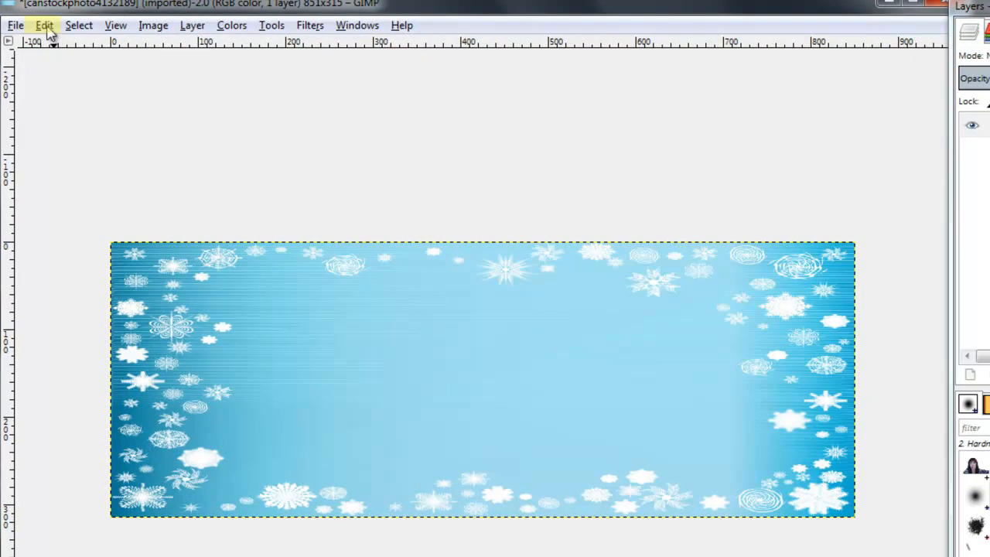
{"action": "left_click", "coordinate": [372, 30]}
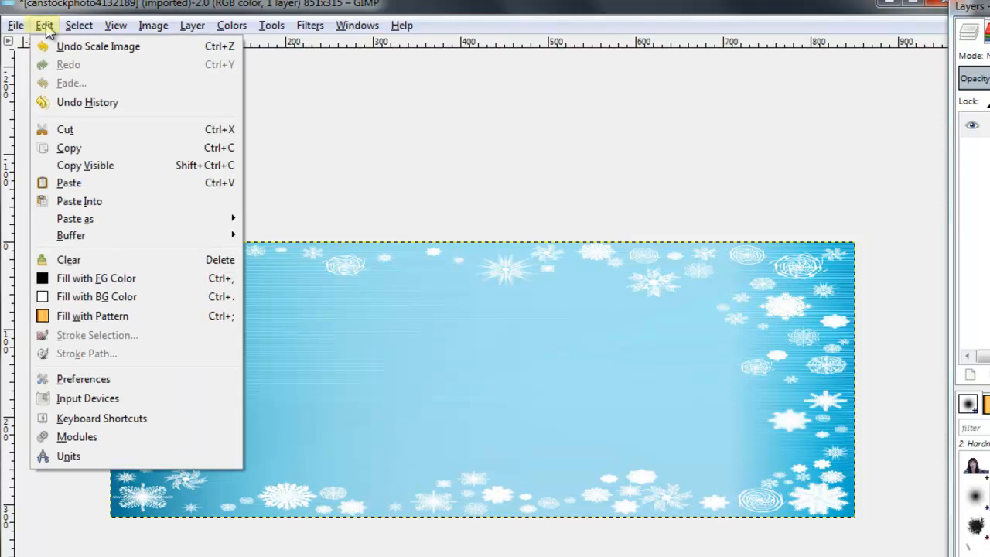
{"action": "left_click", "coordinate": [80, 200]}
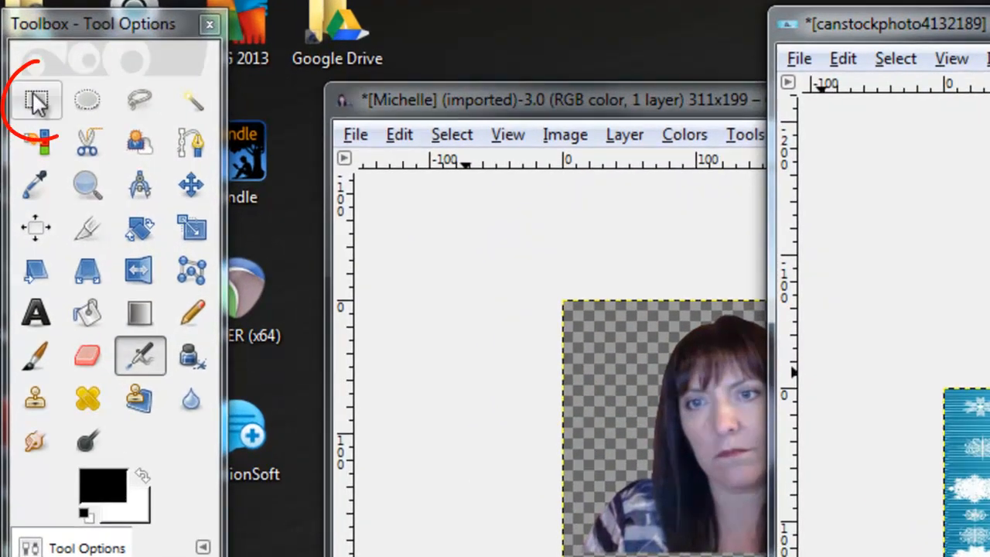
Step: Move the floating woman toward the banner's bottom edge and anchor her
{"action": "left_click", "coordinate": [34, 100]}
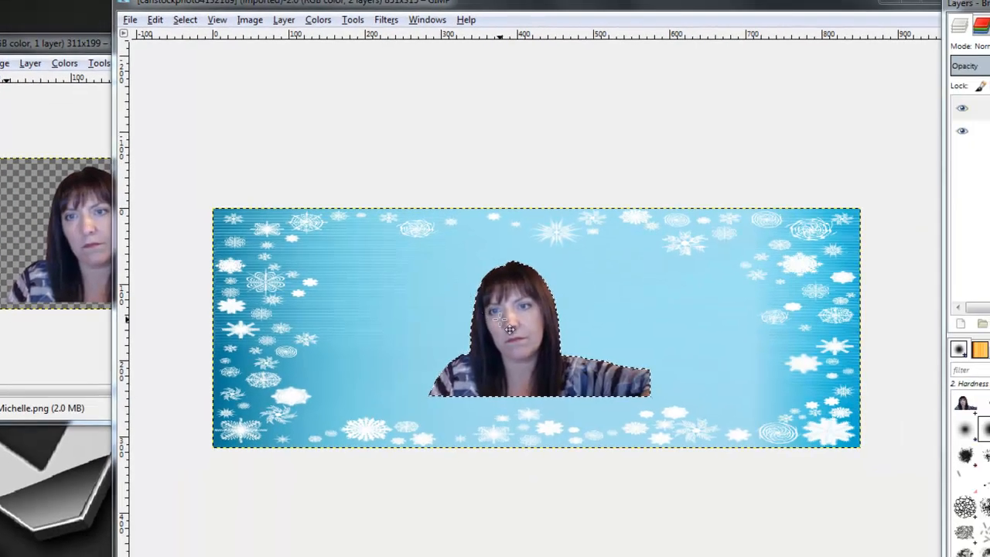
{"action": "left_click_drag", "start_coordinate": [755, 392], "coordinate": [759, 415]}
{"action": "left_click_drag", "start_coordinate": [515, 350], "coordinate": [508, 379]}
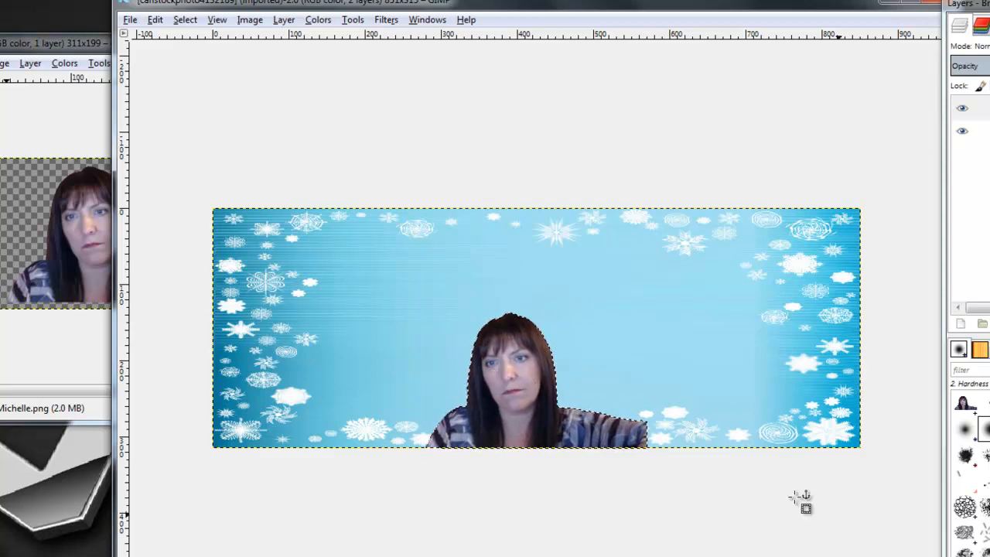
{"action": "left_click", "coordinate": [757, 498]}
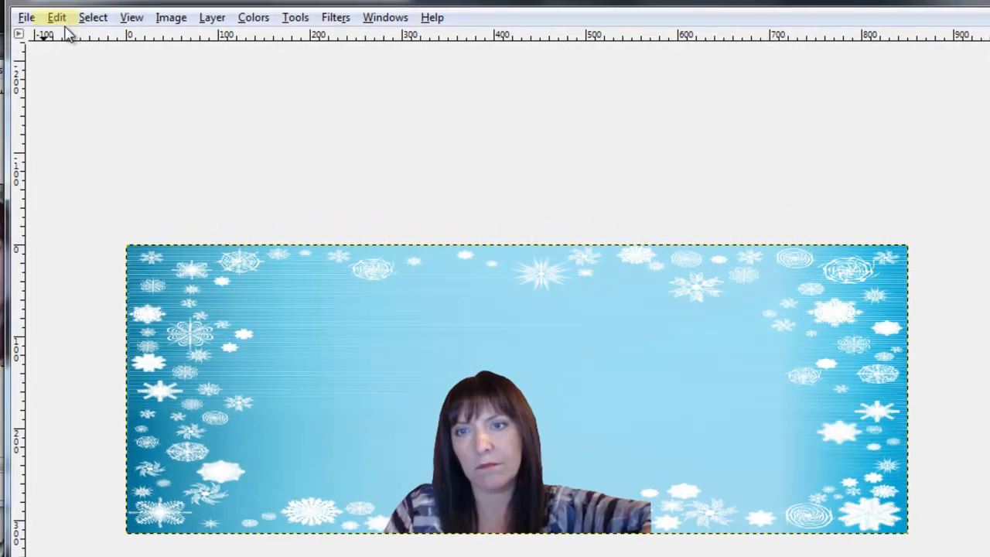
Step: Undo the anchor, shift the woman to the bottom centre, and anchor her there
{"action": "left_click", "coordinate": [56, 17]}
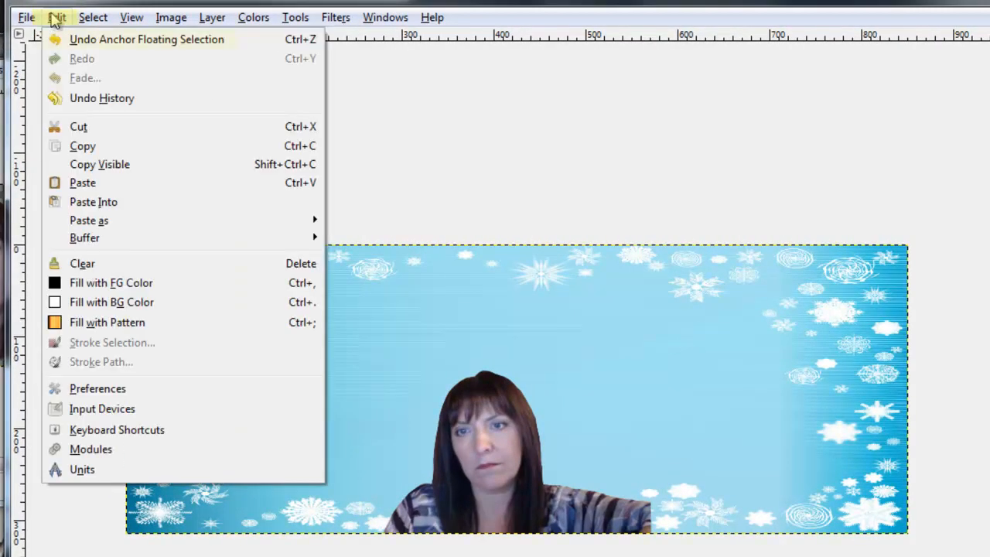
{"action": "left_click", "coordinate": [112, 42]}
{"action": "mouse_move", "coordinate": [496, 476]}
{"action": "left_mouse_down"}
{"action": "mouse_move", "coordinate": [530, 406]}
{"action": "mouse_move", "coordinate": [492, 482]}
{"action": "mouse_move", "coordinate": [480, 470]}
{"action": "left_mouse_up"}
{"action": "left_click", "coordinate": [705, 528]}
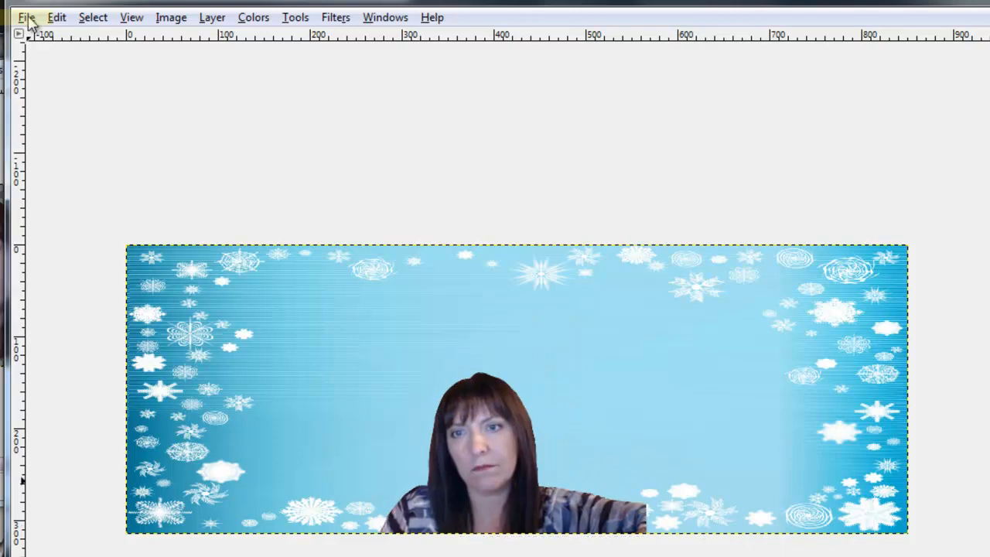
Step: Export the banner as testtimeline.jpg into the Pictures folder with default JPEG settings
{"action": "left_click", "coordinate": [27, 17]}
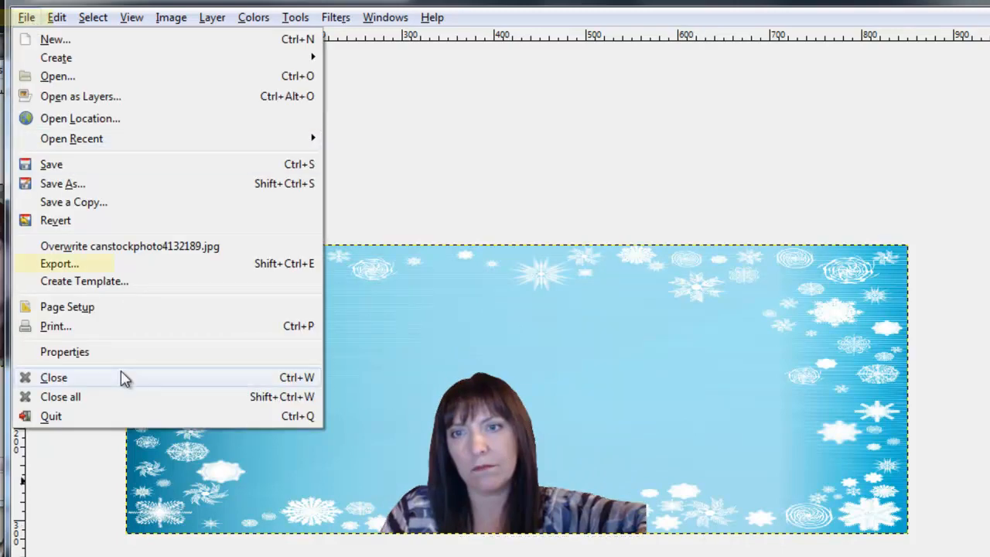
{"action": "left_click", "coordinate": [70, 265]}
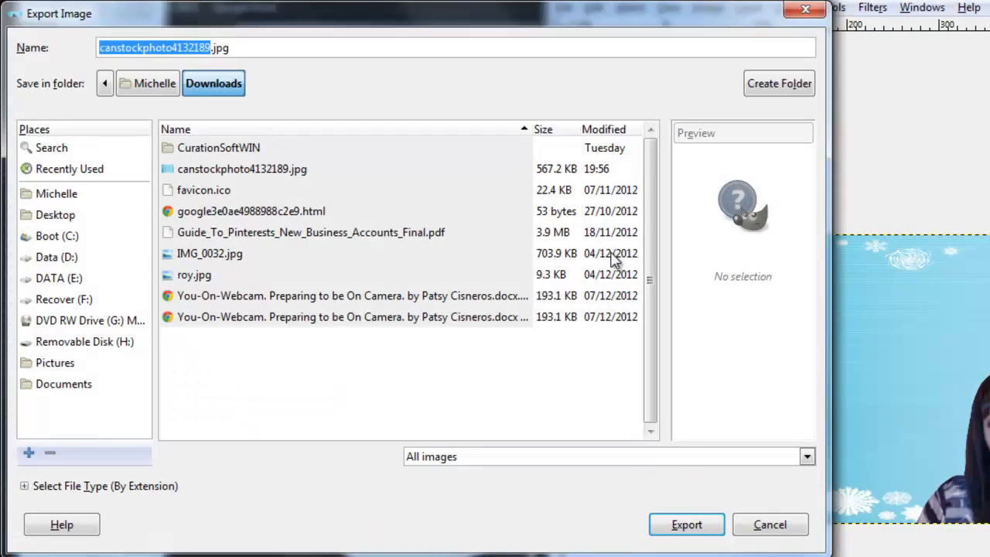
{"action": "left_click", "coordinate": [61, 193]}
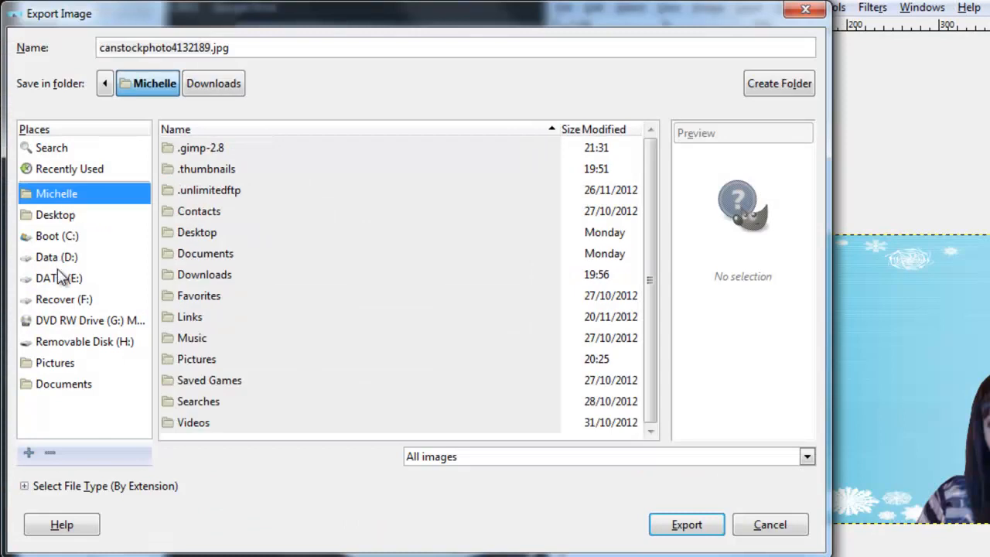
{"action": "left_click", "coordinate": [40, 369]}
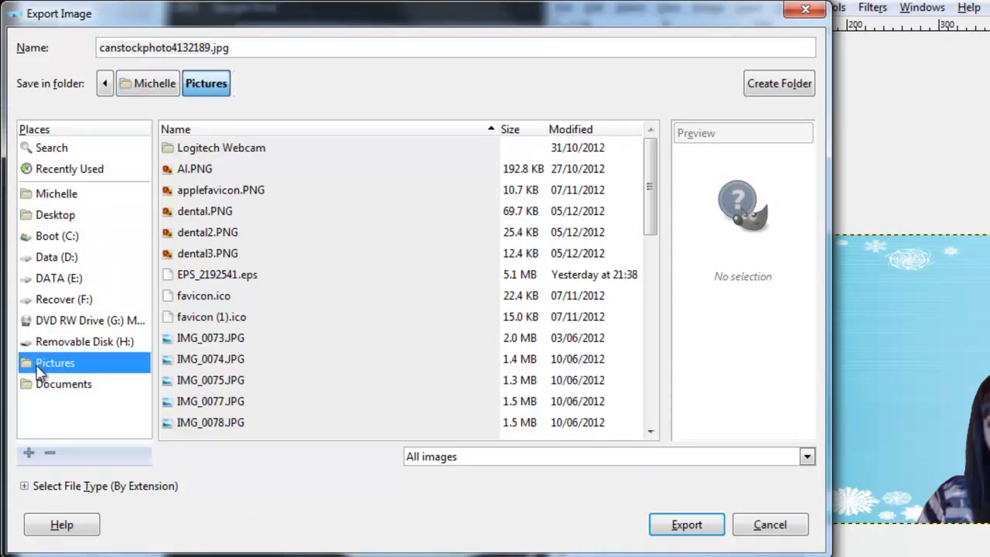
{"action": "double_click", "coordinate": [208, 48]}
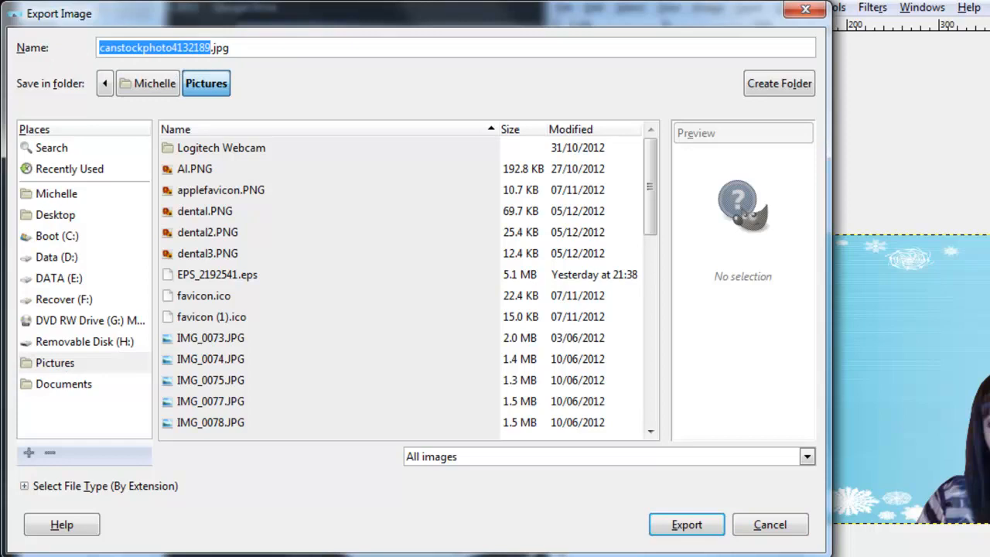
{"action": "type", "text": "test1"}
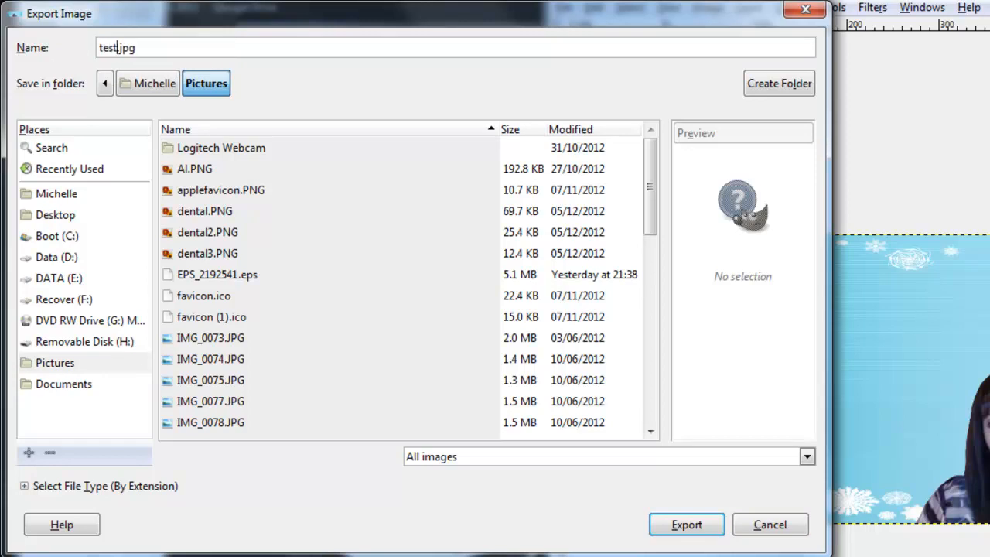
{"action": "type", "text": "imeline"}
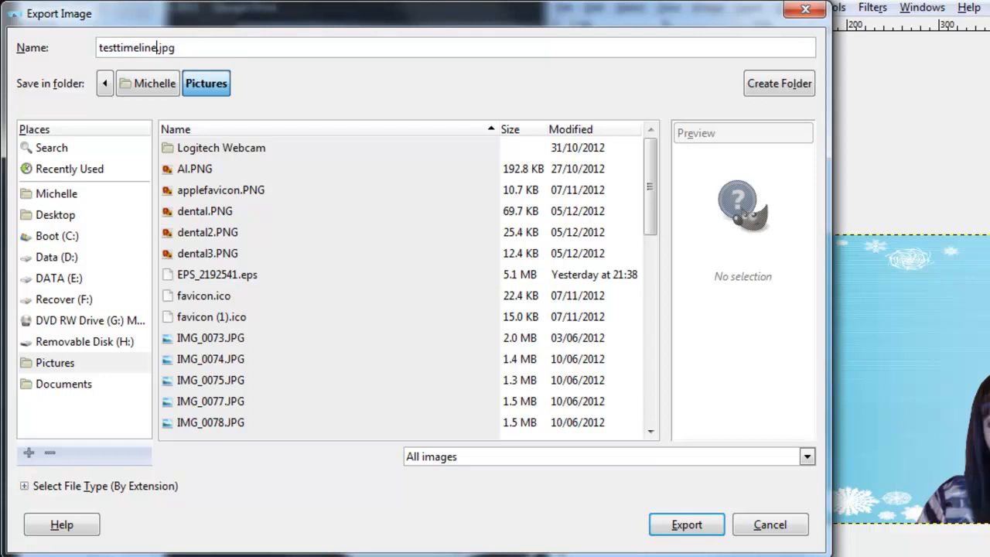
{"action": "left_click", "coordinate": [687, 529]}
{"action": "left_click", "coordinate": [205, 262]}
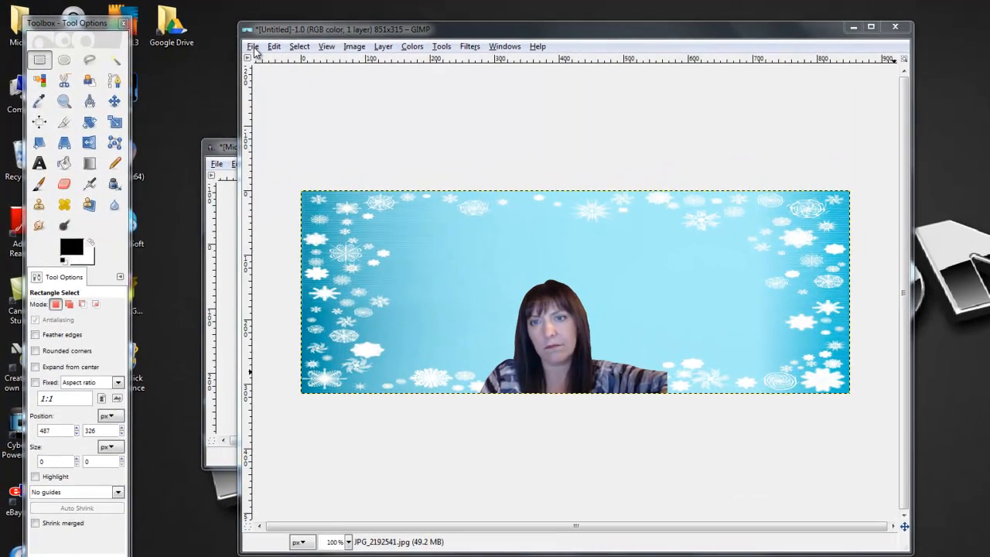
Step: Save the composition as Timeline.xcf in the Documents folder
{"action": "left_click", "coordinate": [203, 38]}
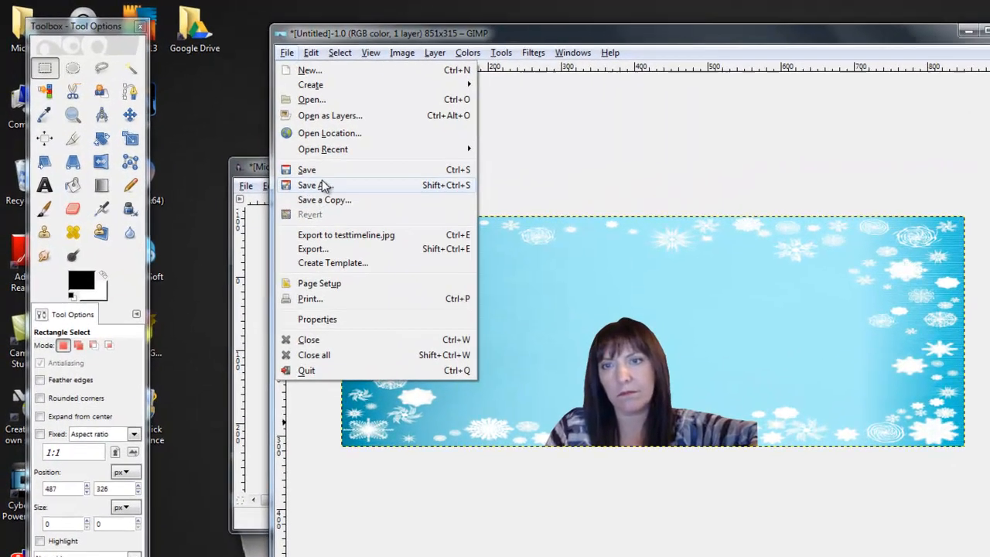
{"action": "left_click", "coordinate": [270, 163]}
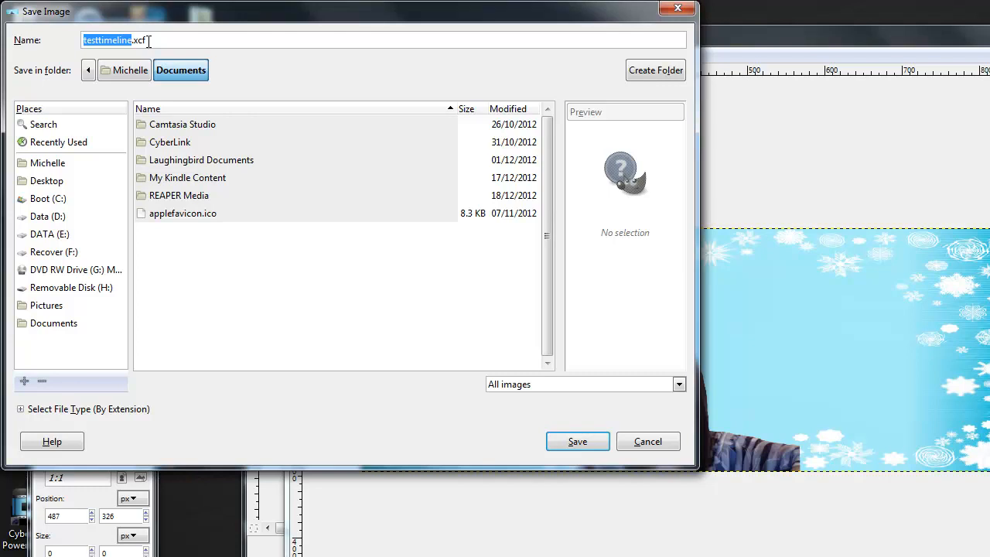
{"action": "type", "text": "Tim"}
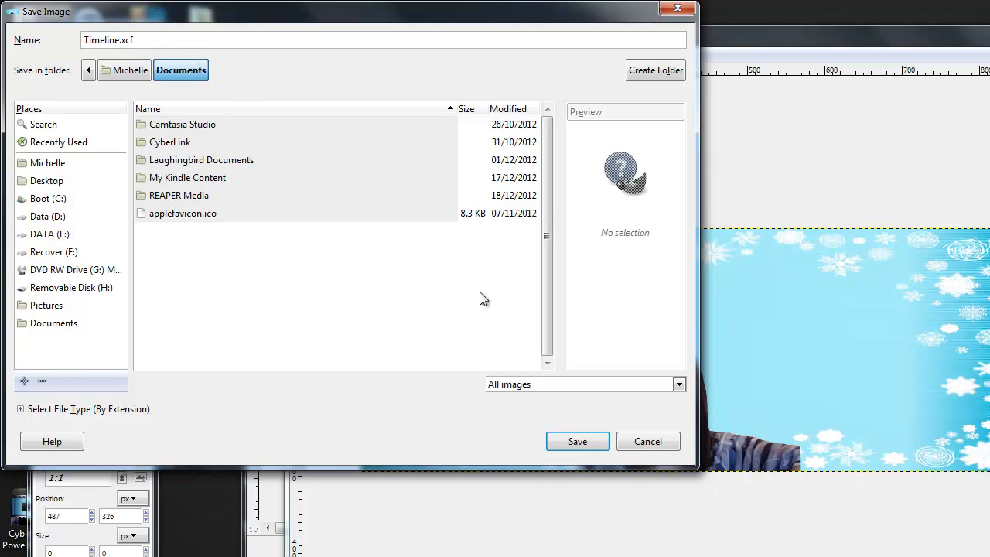
{"action": "left_click", "coordinate": [578, 441]}
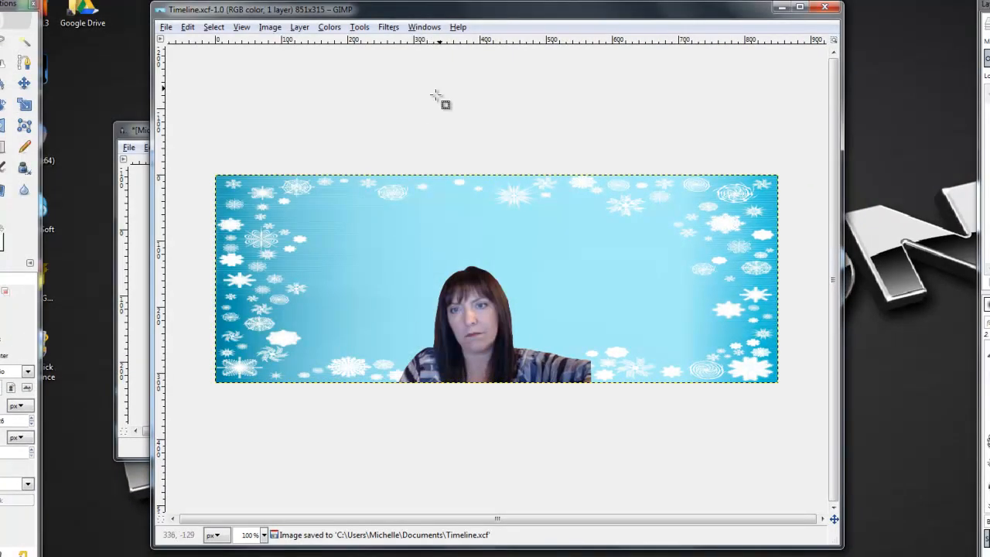
{"action": "left_click_drag", "start_coordinate": [529, 14], "coordinate": [524, 21]}
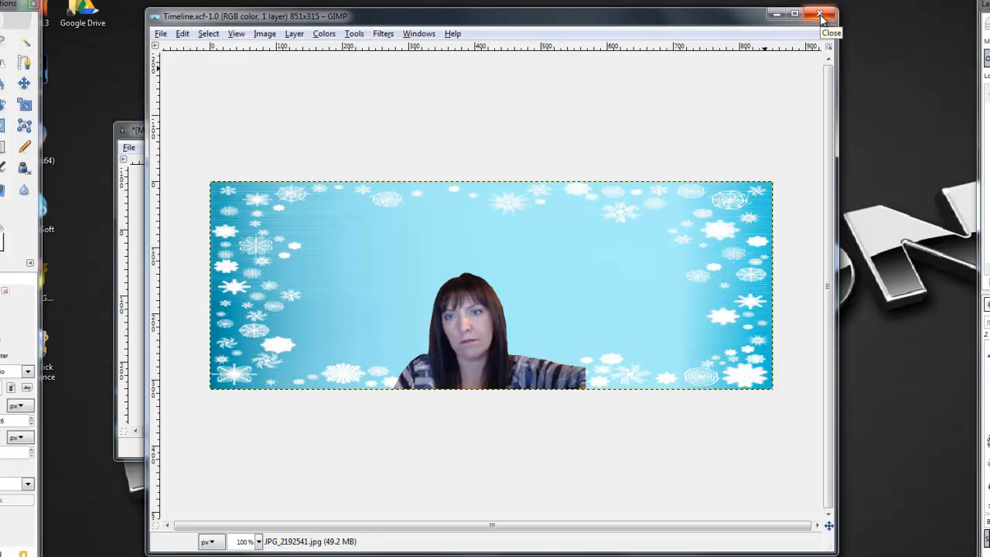
Step: Close the Timeline image and the cut-out image without saving it, then quit GIMP
{"action": "left_click", "coordinate": [822, 16]}
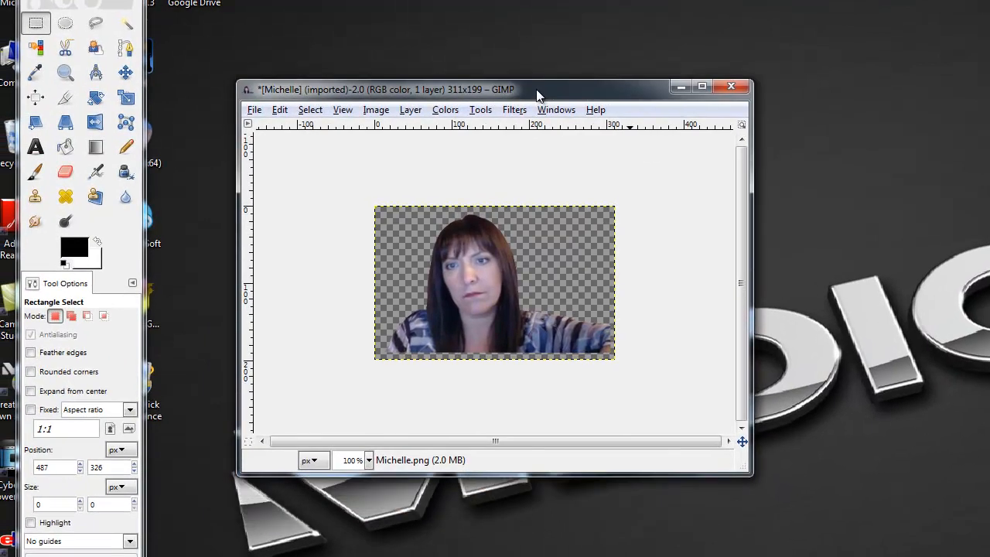
{"action": "left_click", "coordinate": [732, 87]}
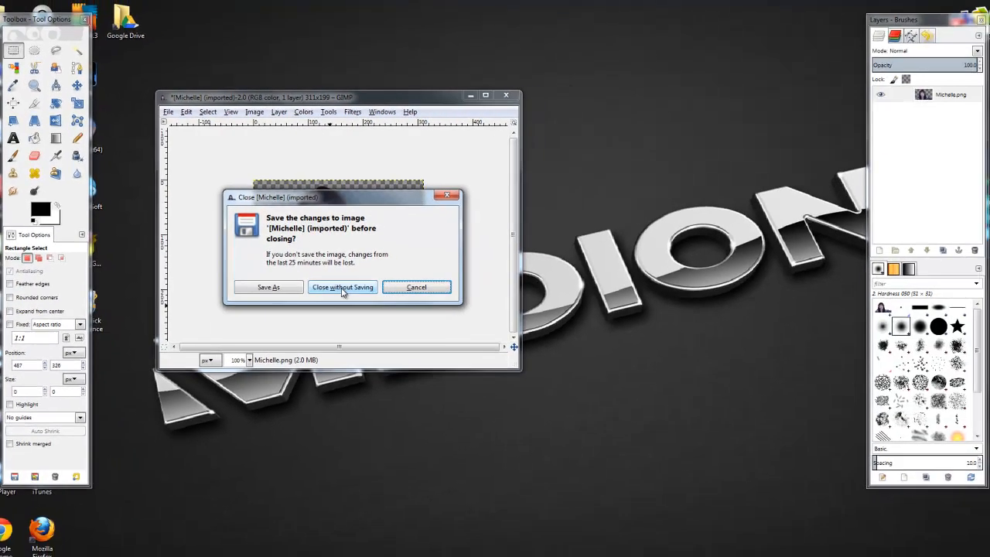
{"action": "left_click", "coordinate": [501, 359]}
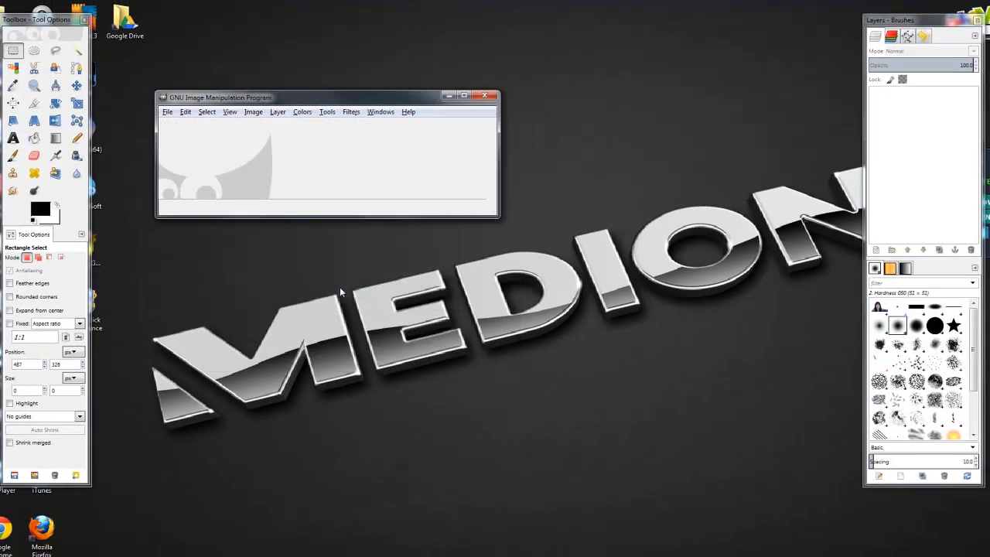
{"action": "left_click", "coordinate": [483, 96]}
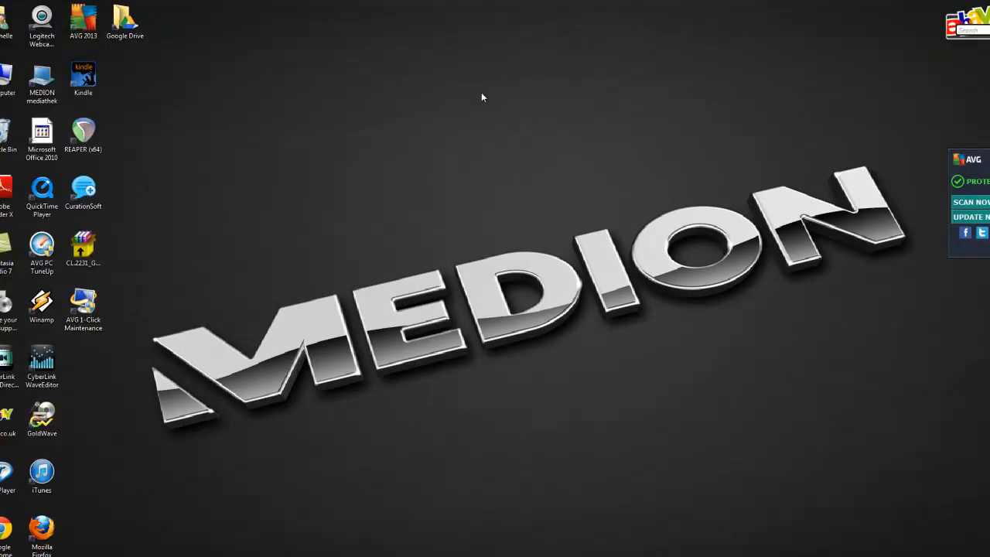